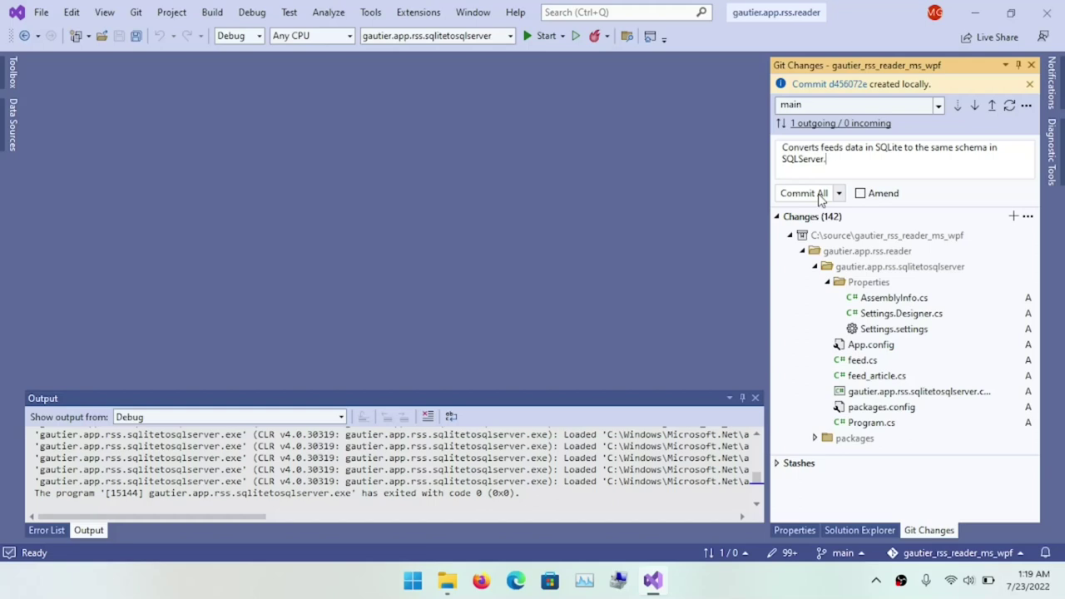
Commit all changes with the prepared message, view the outgoing commits, and try to push them to the remote repository.
click(819, 195)
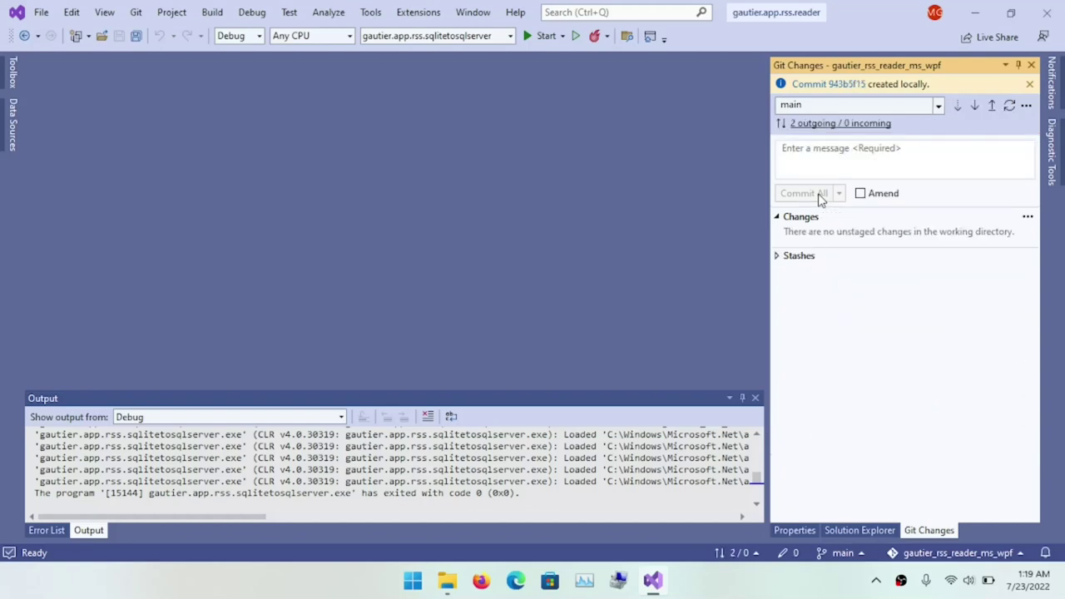
click(857, 125)
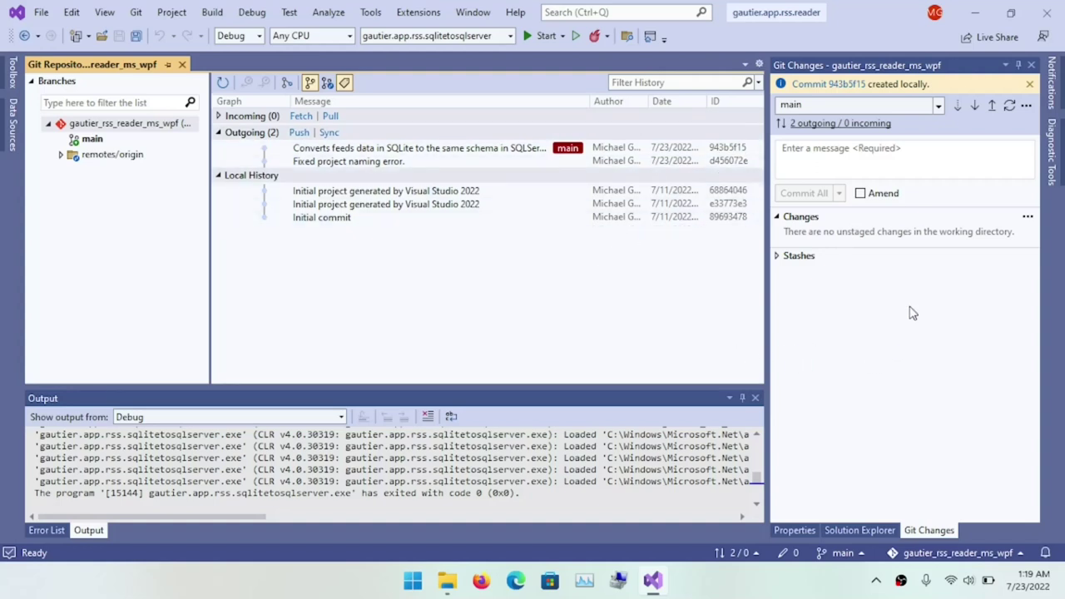
click(994, 108)
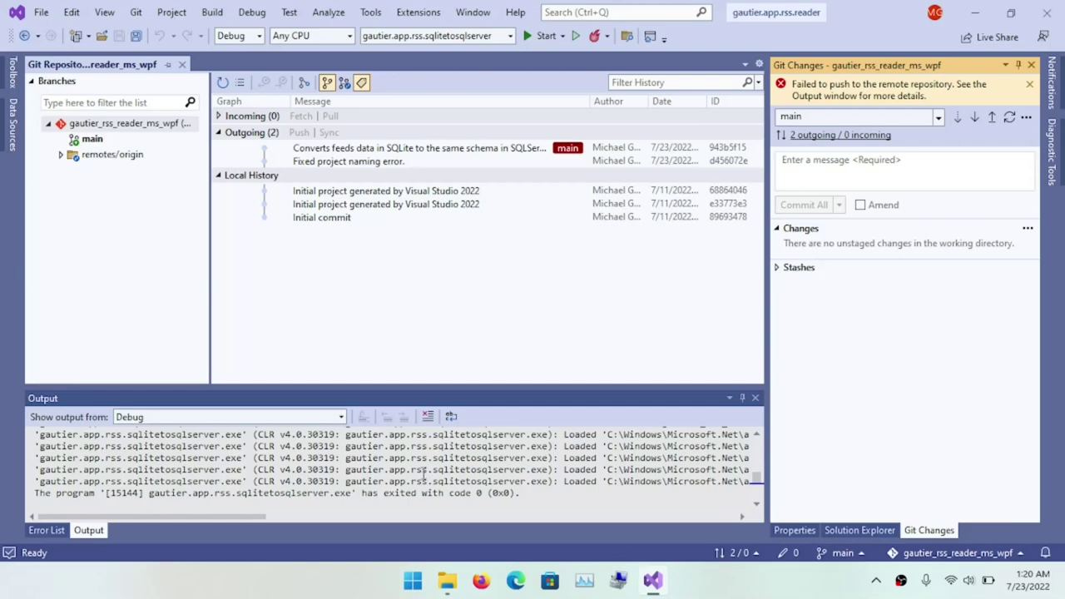
Switch to GitHub Desktop and select the gautier_rss_reader_ms_wpf repository.
click(413, 583)
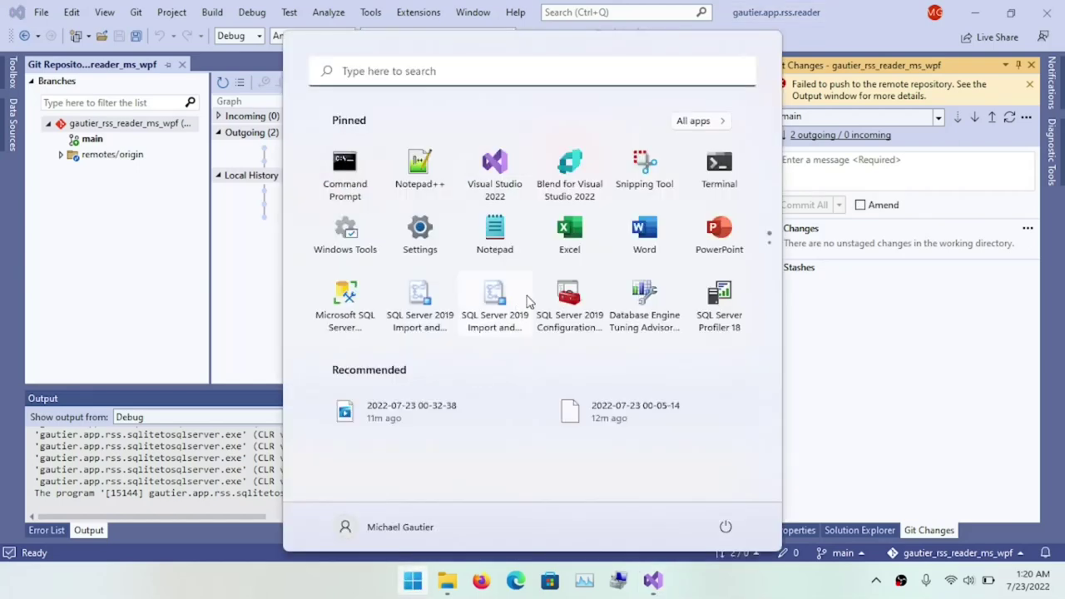
scroll(526, 301, down, 1)
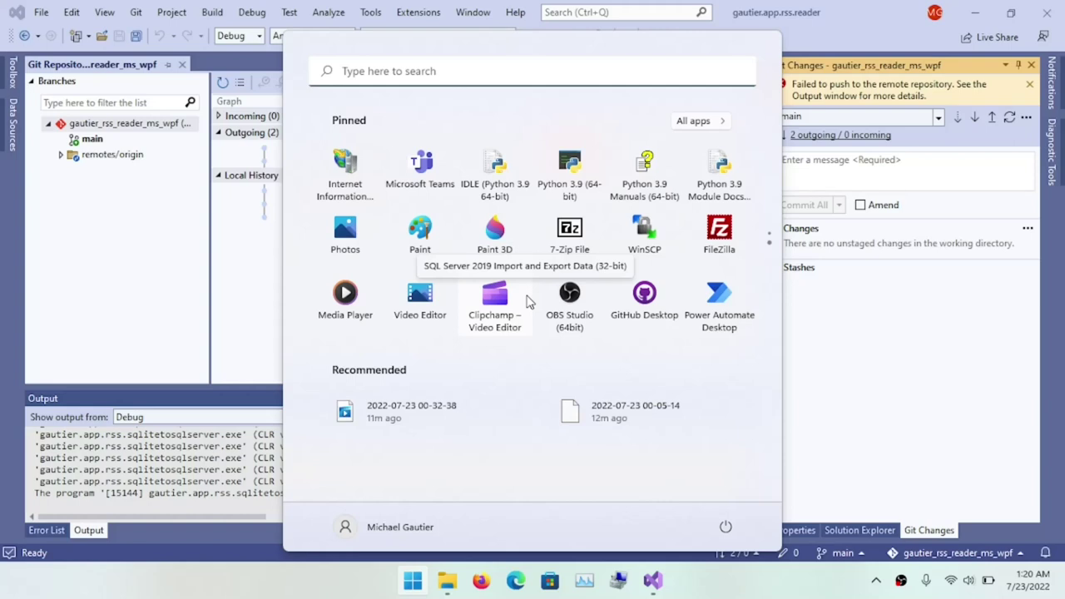
click(657, 306)
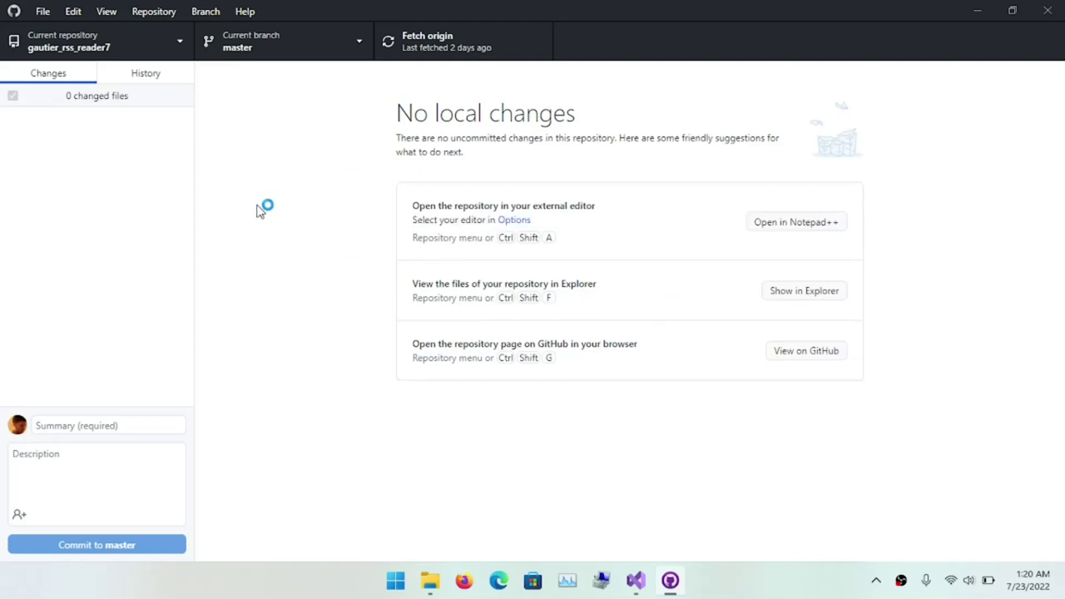
click(171, 48)
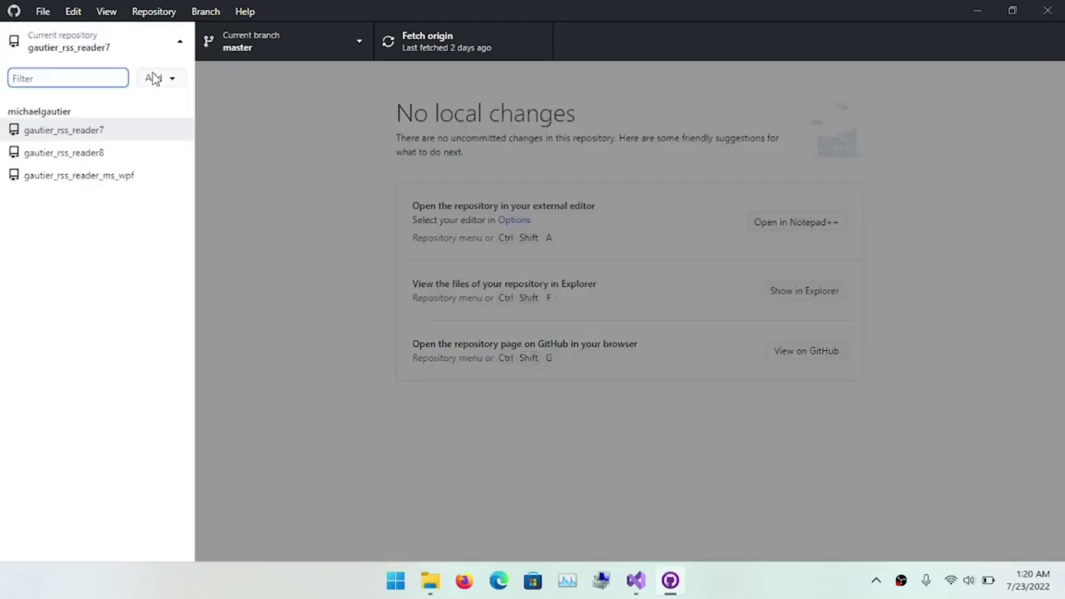
click(119, 183)
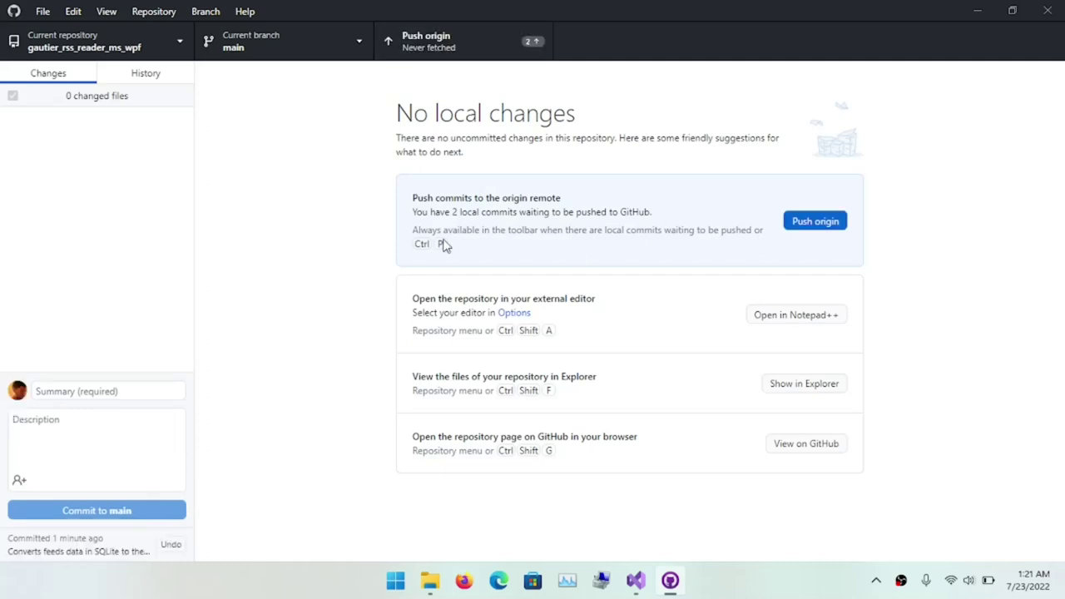
Push the local commits on the main branch to origin, dismissing the error and retrying.
click(813, 224)
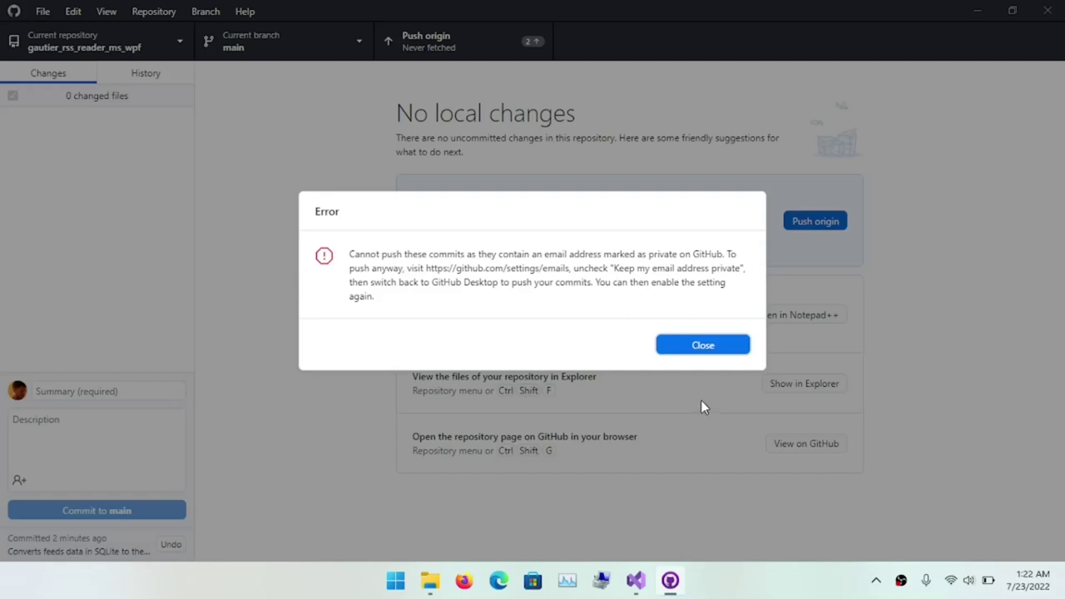
click(703, 345)
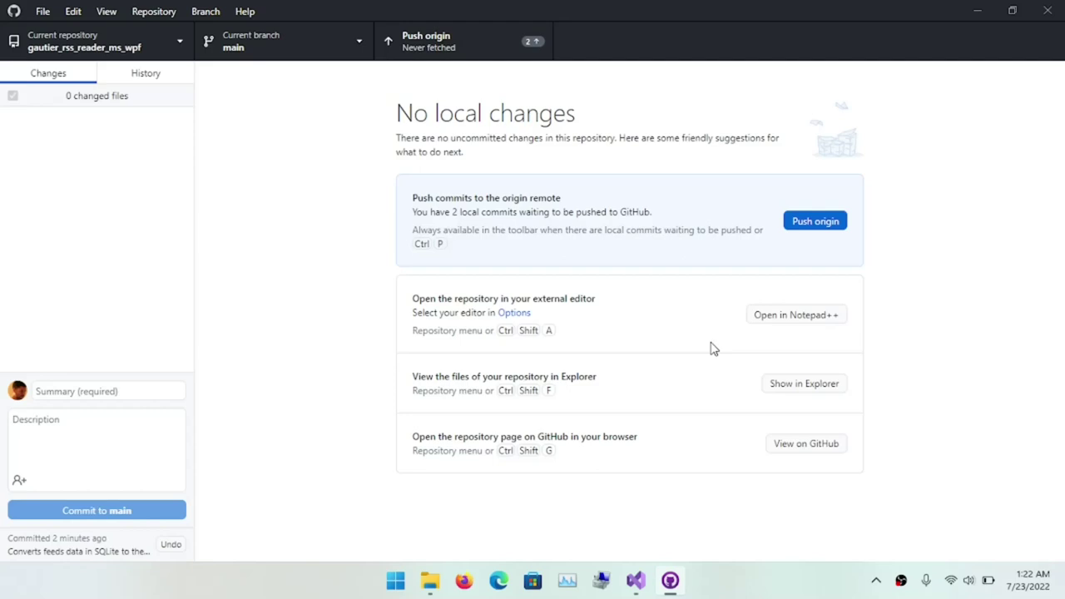
click(835, 220)
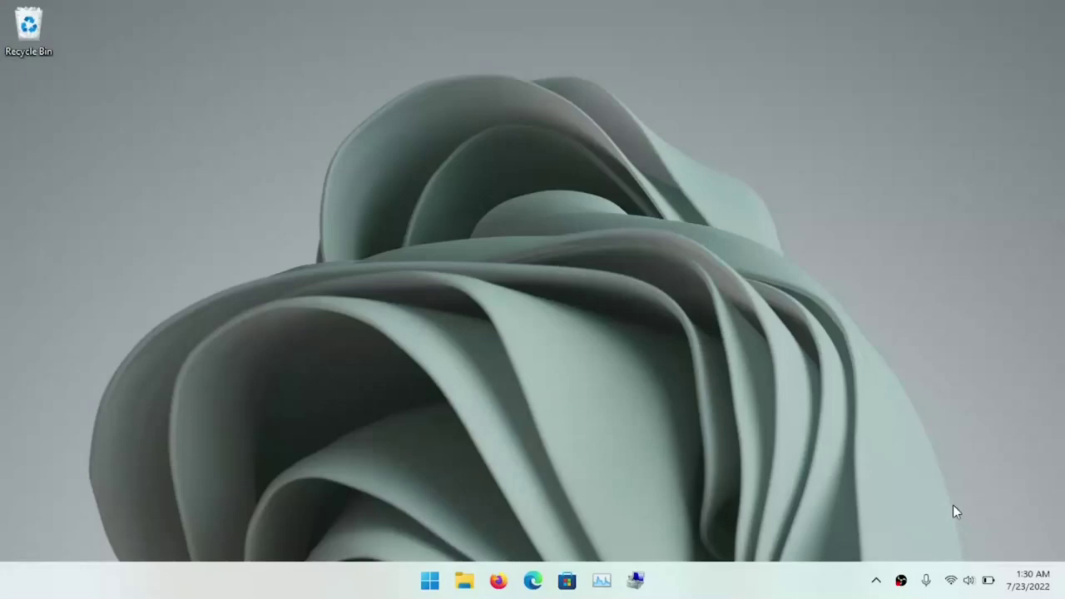
Switch to Firefox and open the gautier_rss_reader_ms_wpf repository from the owner's GitHub profile.
click(497, 582)
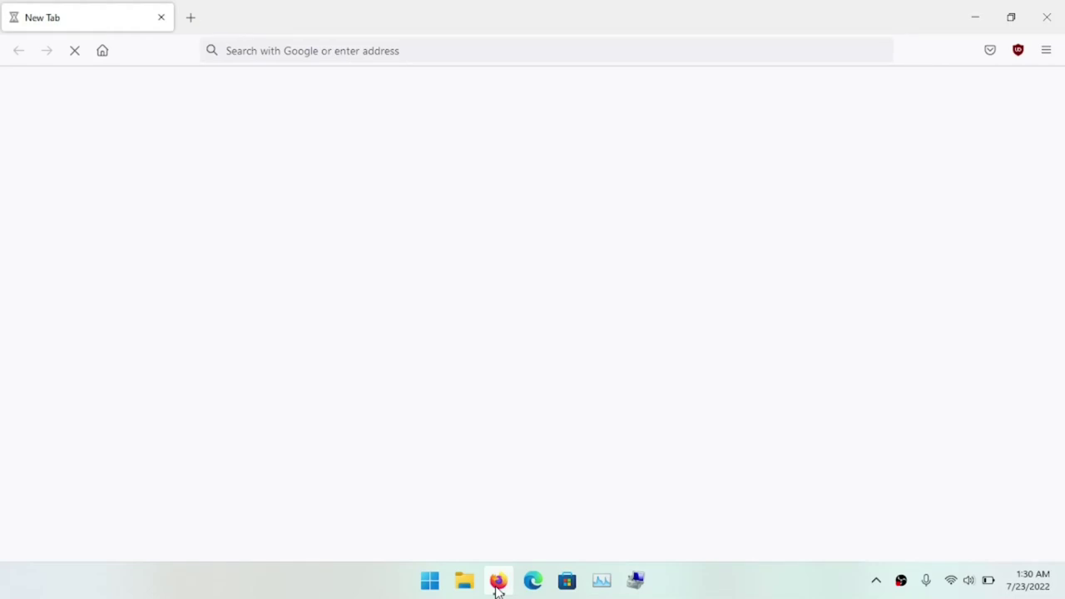
click(497, 49)
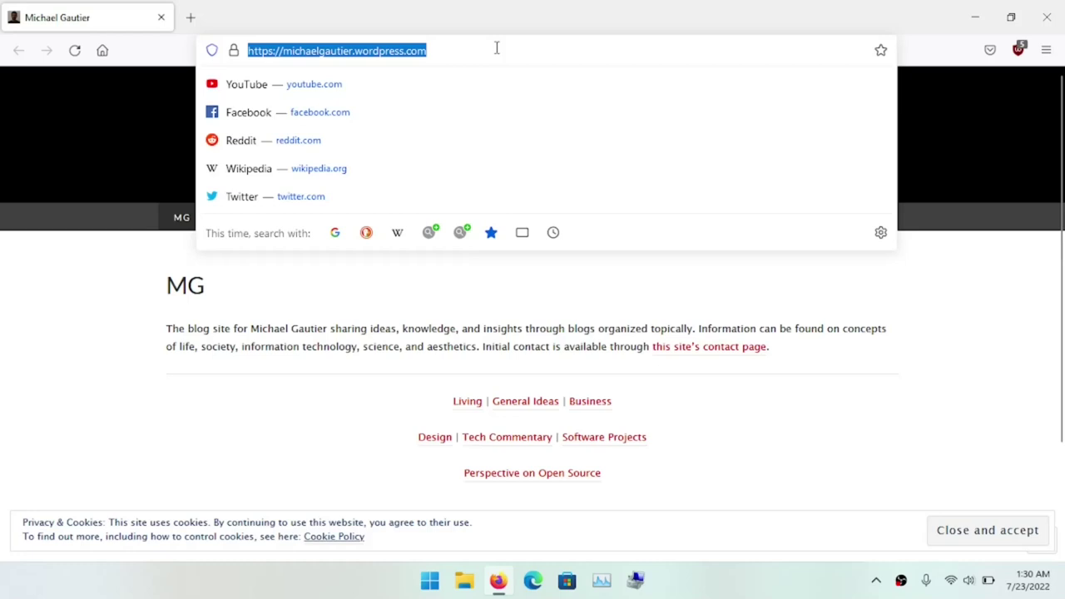
text(github.com/michaelgautier)
key(Return)
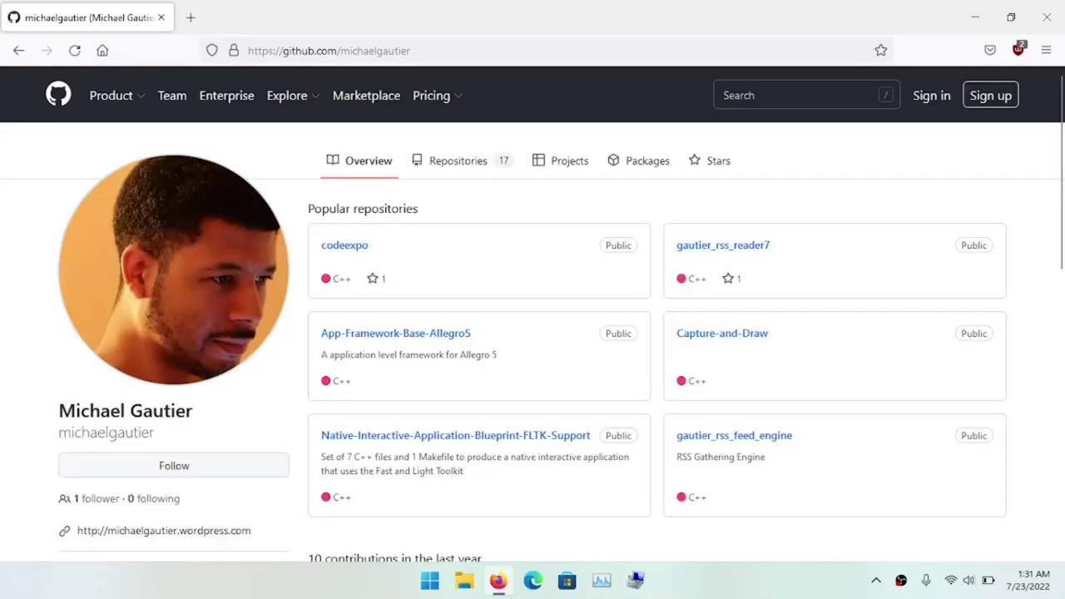
click(482, 168)
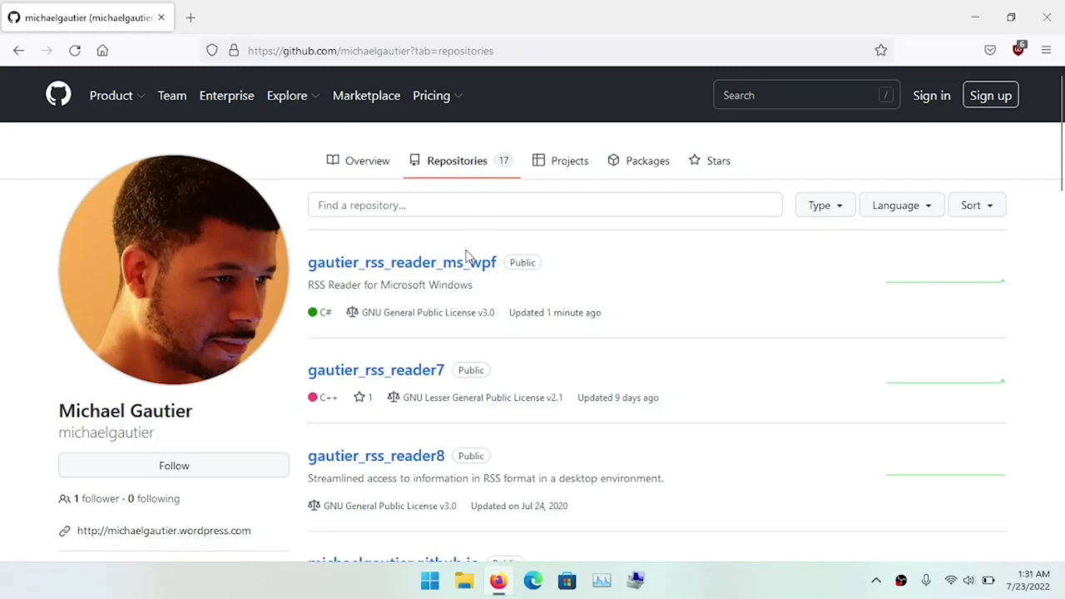
click(465, 263)
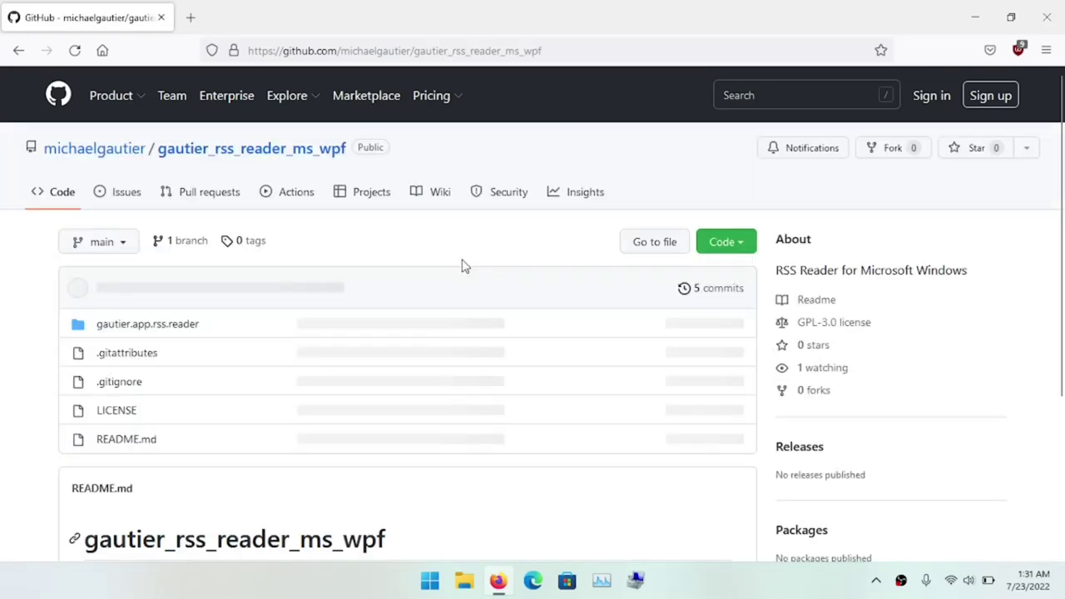
Examine the repository's contents, going through gautier.app.rss.reader into the gautier.app.rss.sqlitetosqlserver folder.
scroll(612, 403, down, 2)
scroll(612, 403, down, 1)
scroll(613, 403, up, 3)
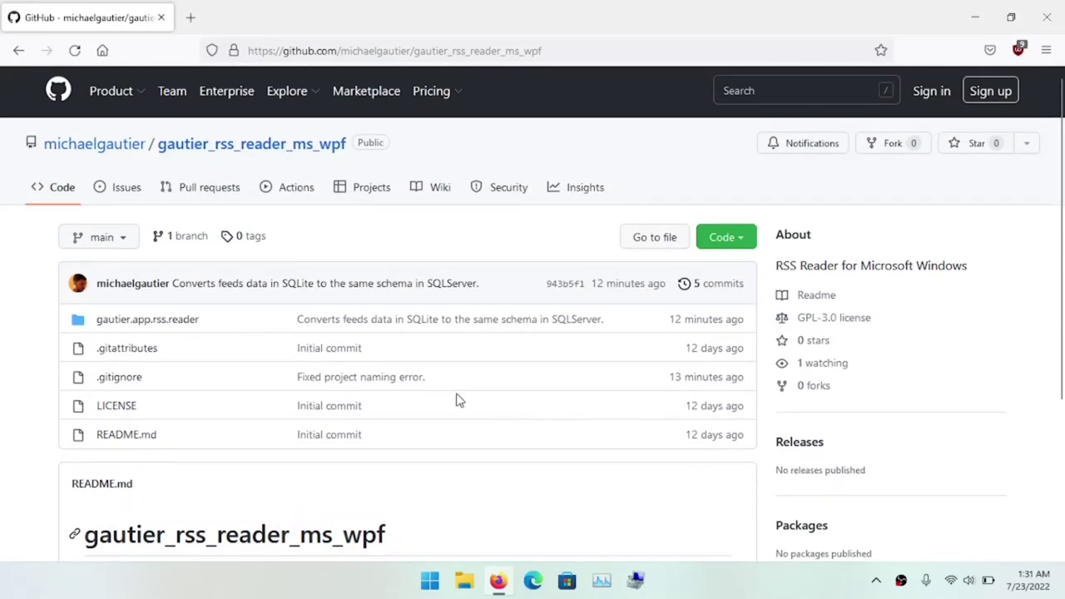
click(181, 324)
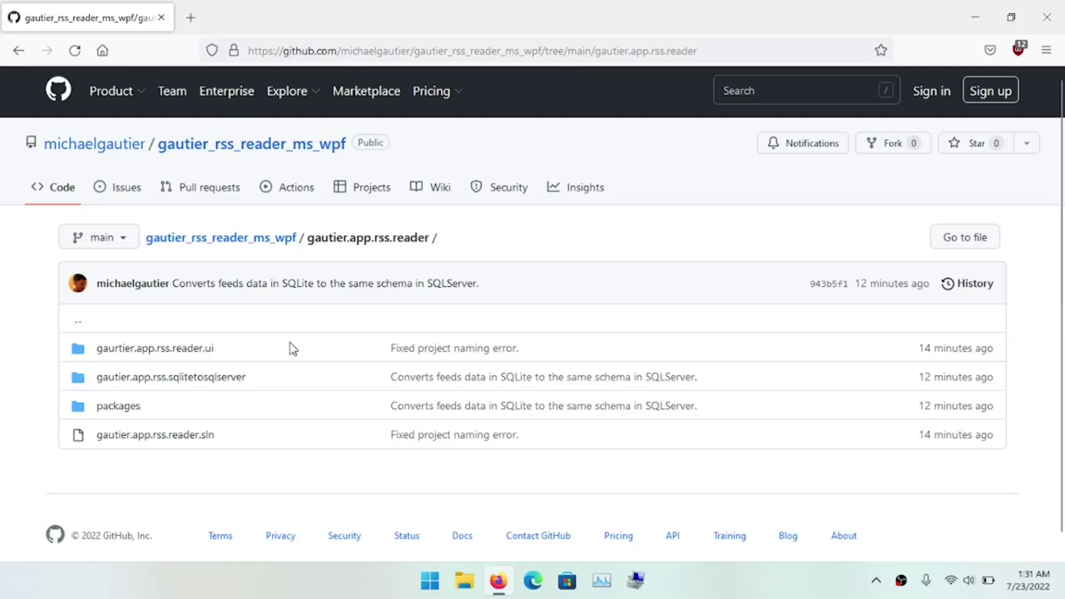
click(193, 378)
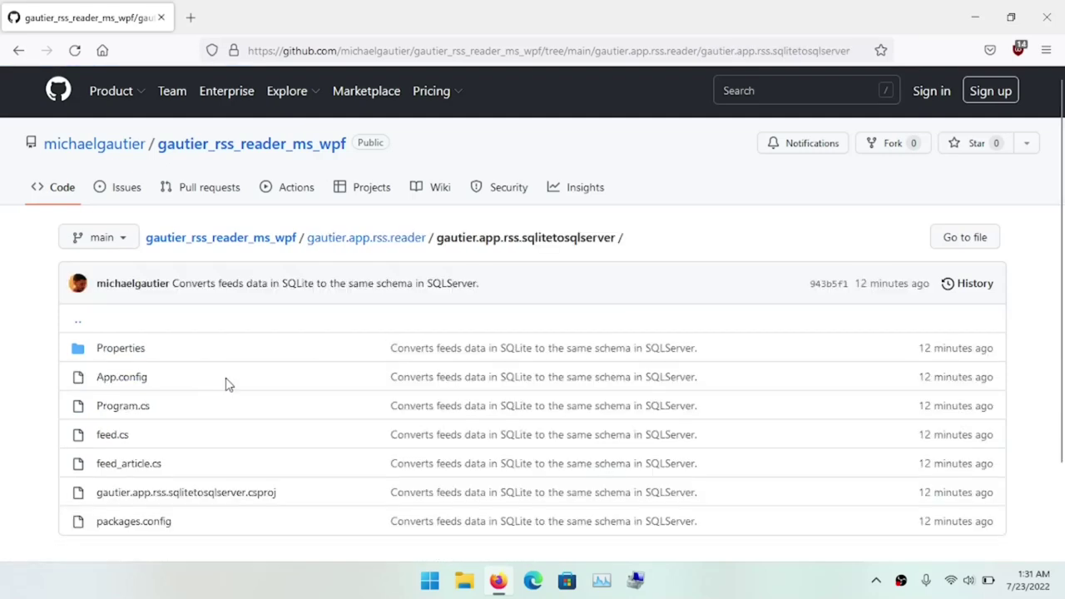
scroll(291, 416, down, 2)
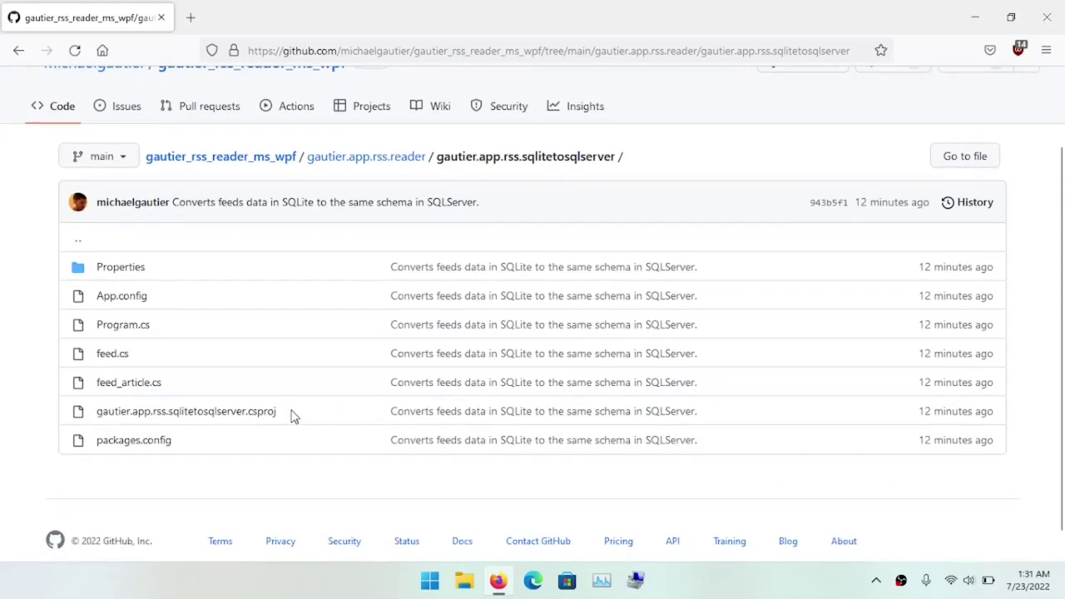
scroll(291, 416, up, 1)
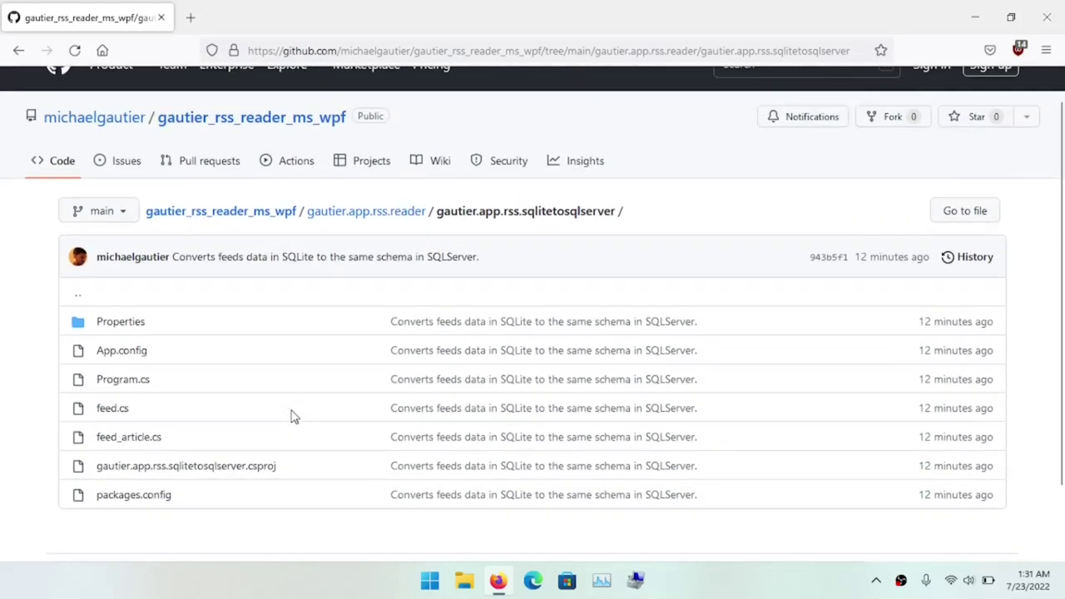
click(384, 215)
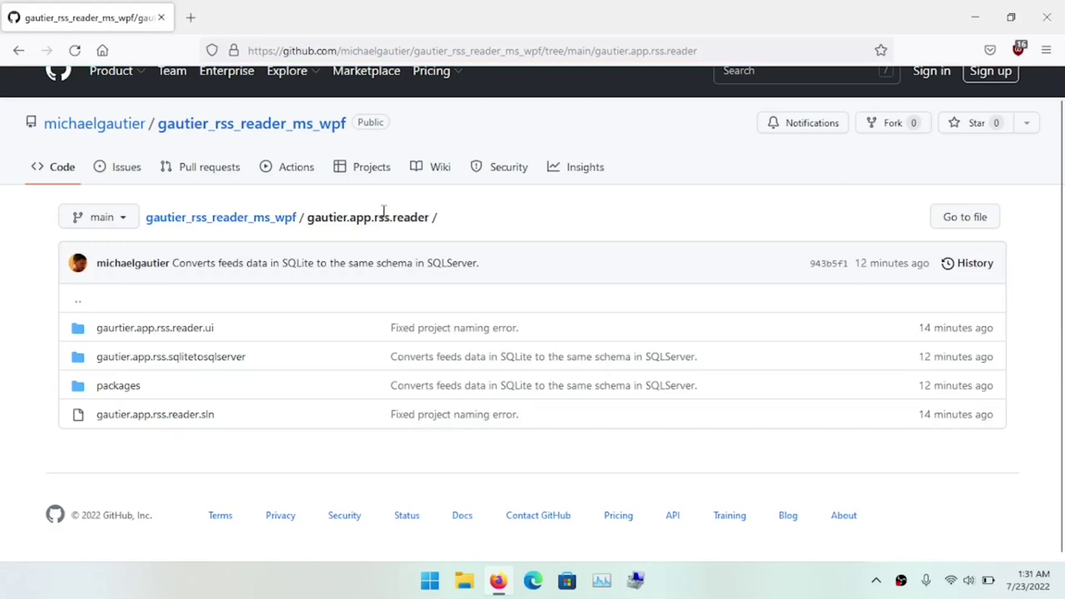
click(239, 365)
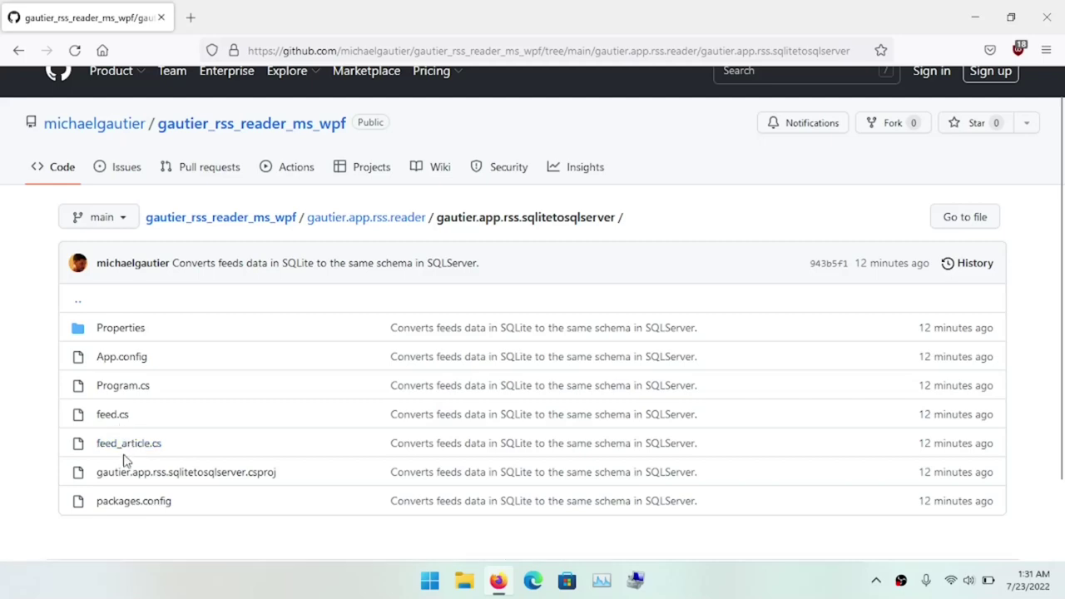
Read through the pushed code of Program.cs, and close the browser.
click(131, 389)
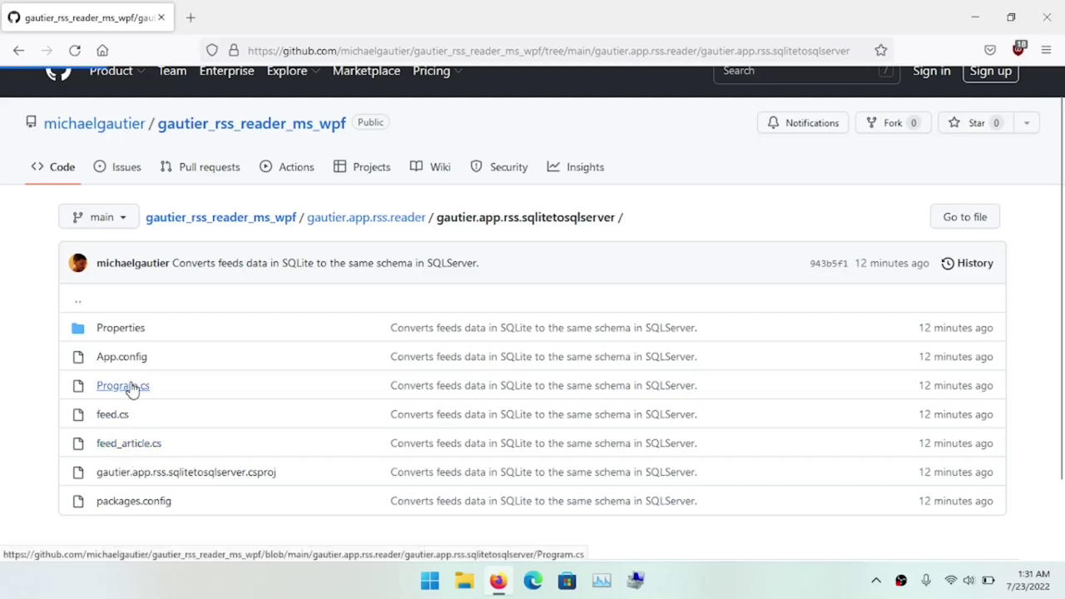
scroll(580, 444, down, 2)
scroll(580, 446, down, 13)
scroll(580, 446, down, 10)
scroll(580, 447, down, 6)
scroll(580, 446, down, 12)
scroll(580, 447, down, 15)
scroll(580, 447, up, 20)
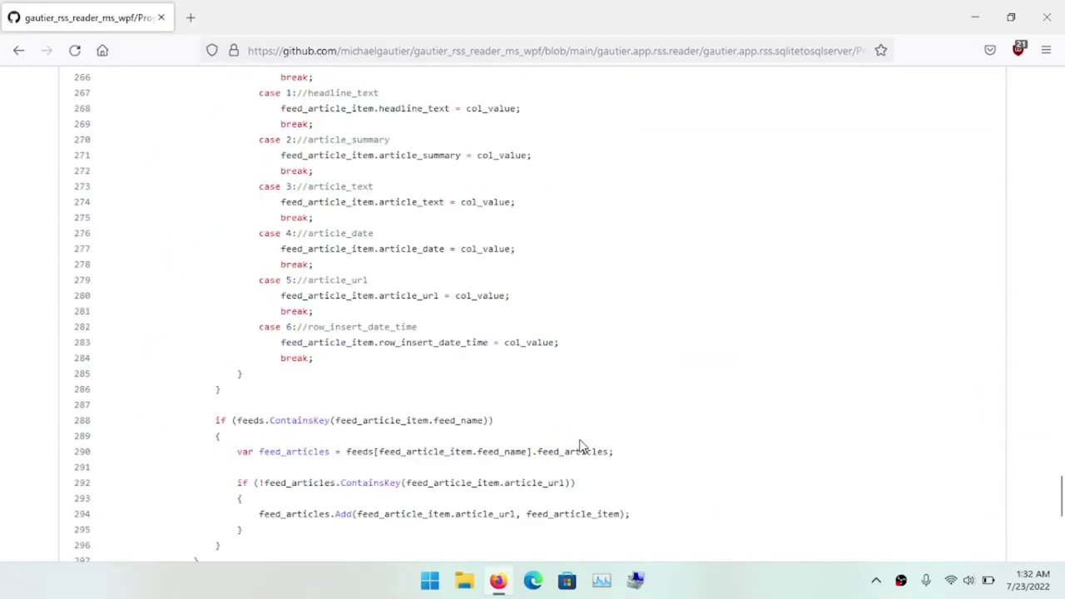
click(162, 17)
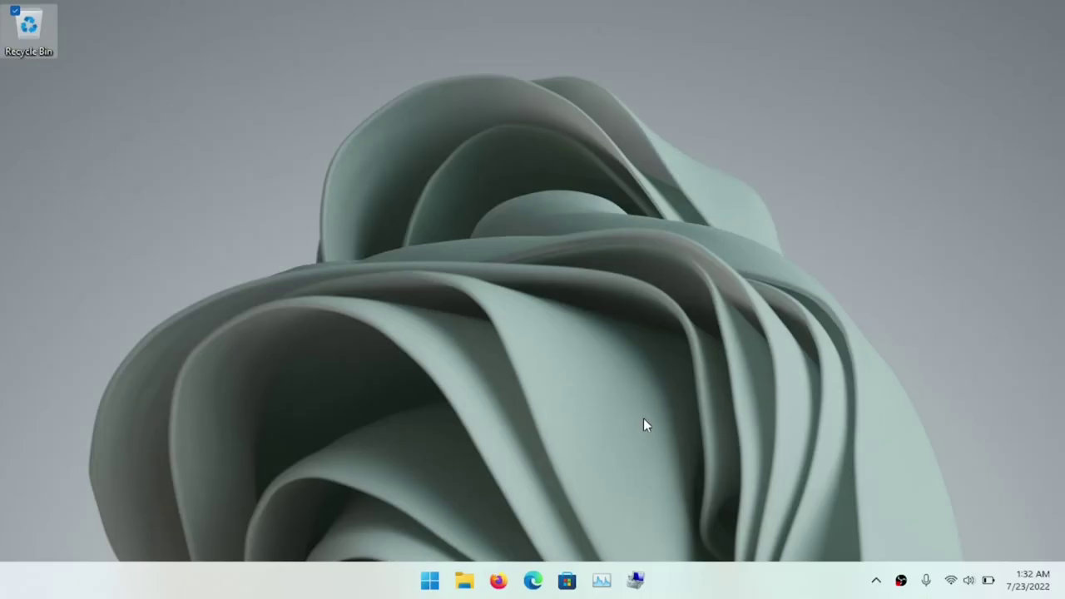
Switch to SQL Server Management Studio and start a new query on the rss_data database.
click(428, 583)
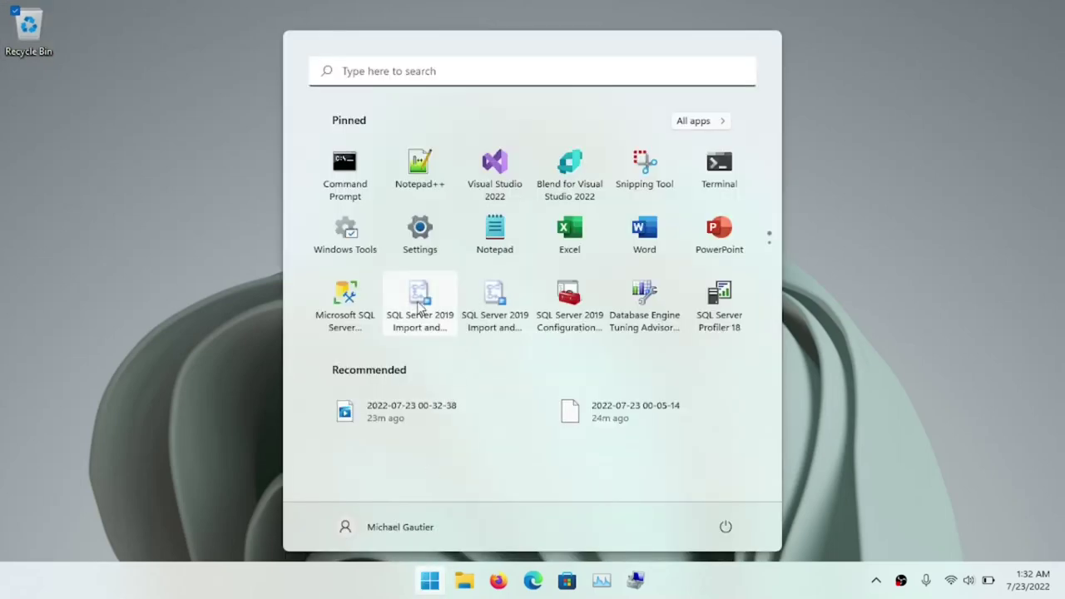
click(355, 305)
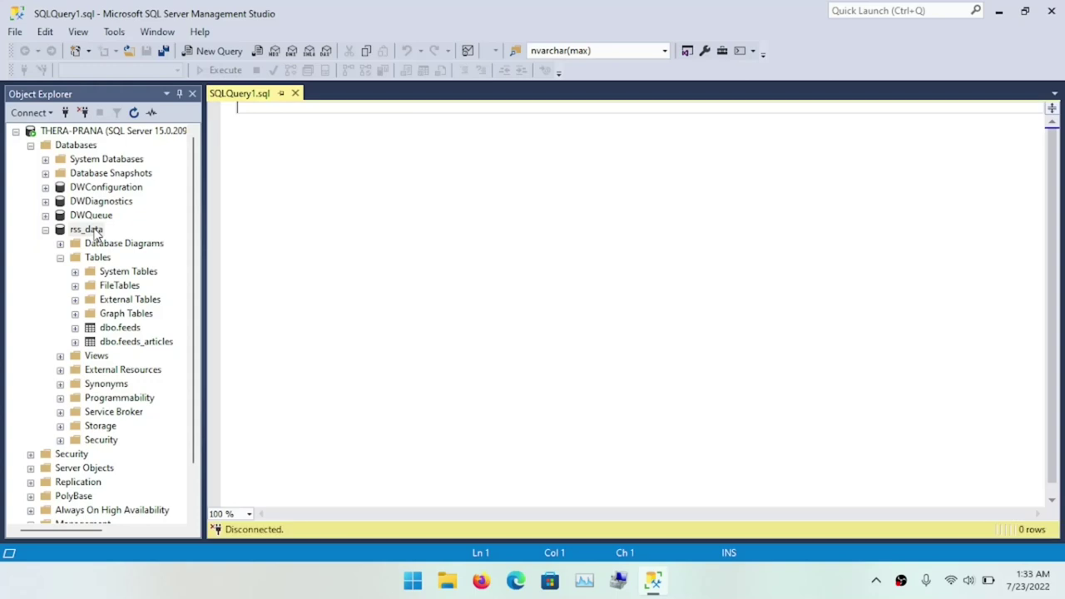
click(93, 229)
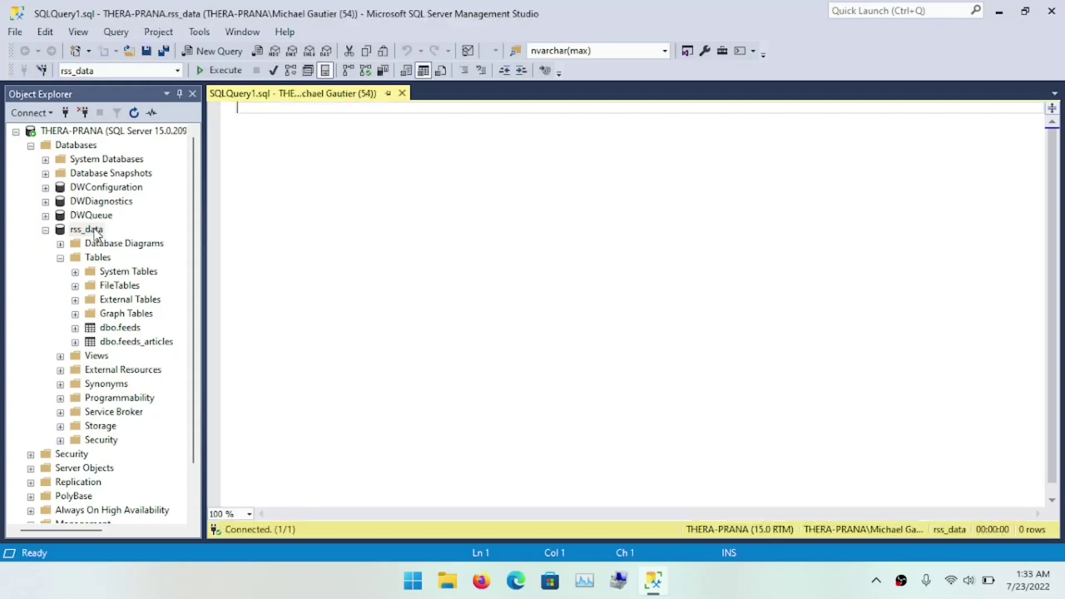
Write and execute "select count(*) from feeds;" and "select count(*) from feeds_articles;".
text(sel)
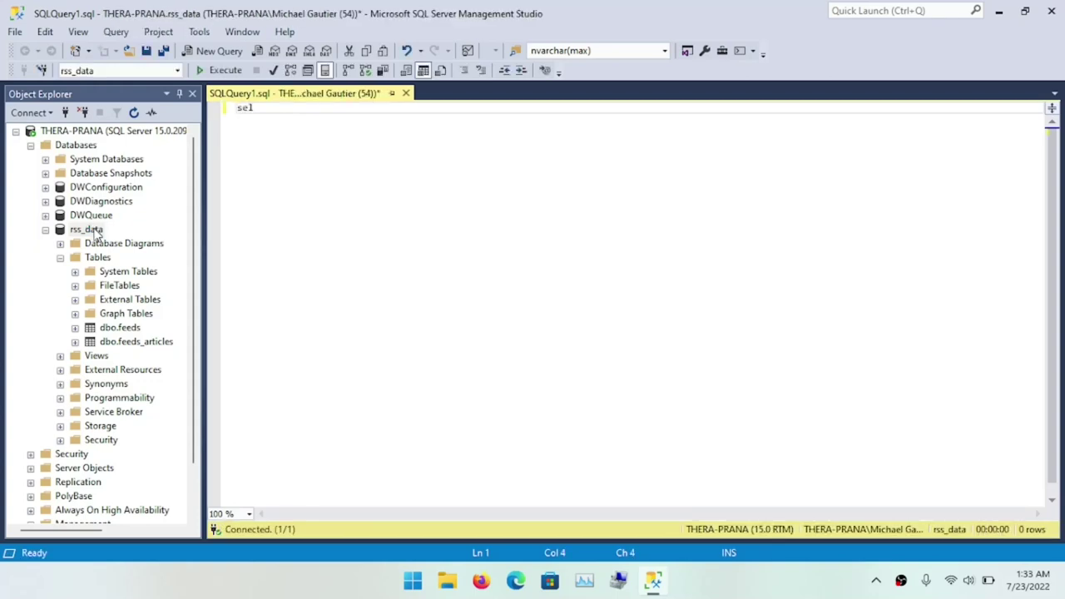
text(ect count(*) from feeds;)
key(Return)
text(select count(*) from feeds)
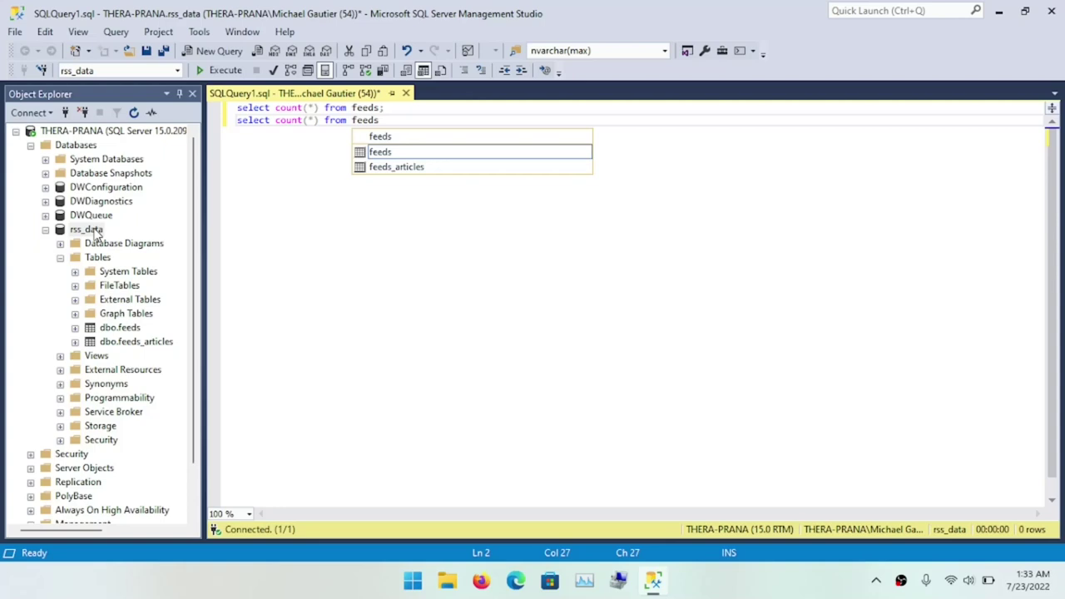
text(_articles;)
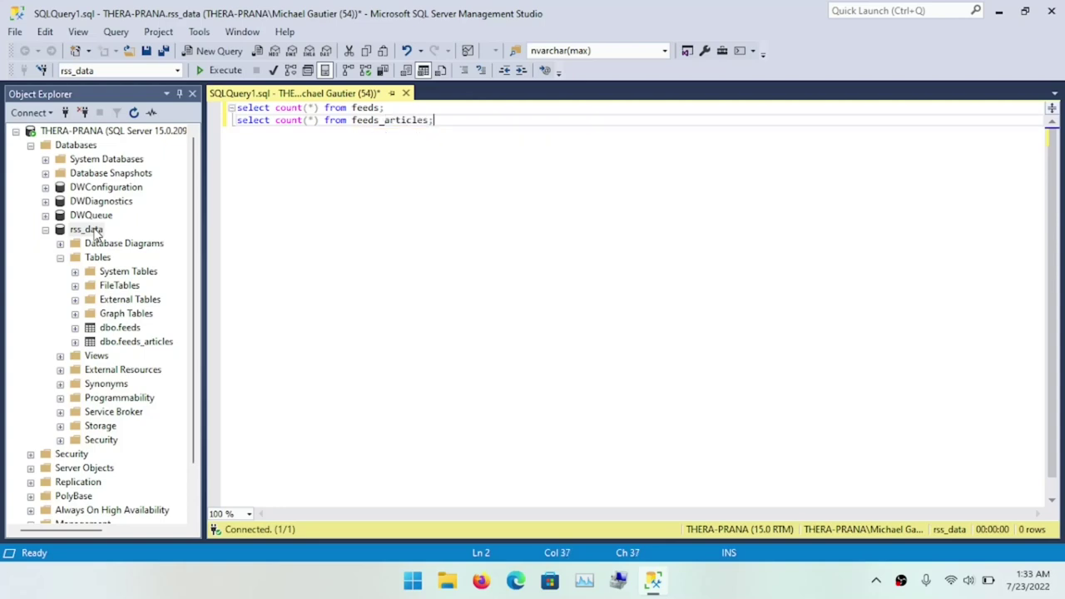
click(230, 72)
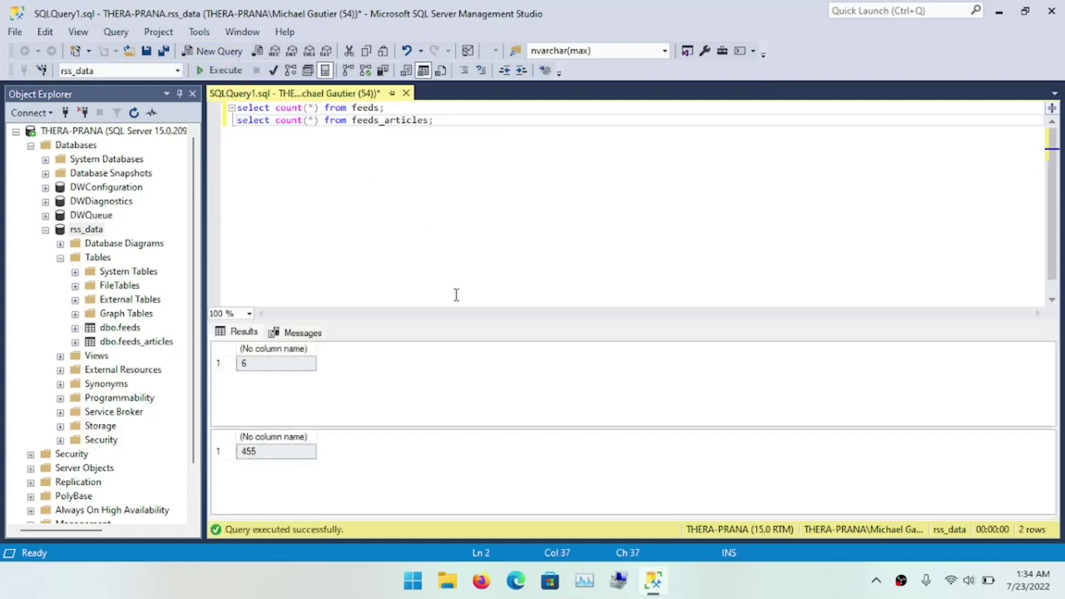
Add a block comment below the two count queries containing a copy of both select statements.
key(Up)
key(ctrl+Left)
key(ctrl+End)
text(/)
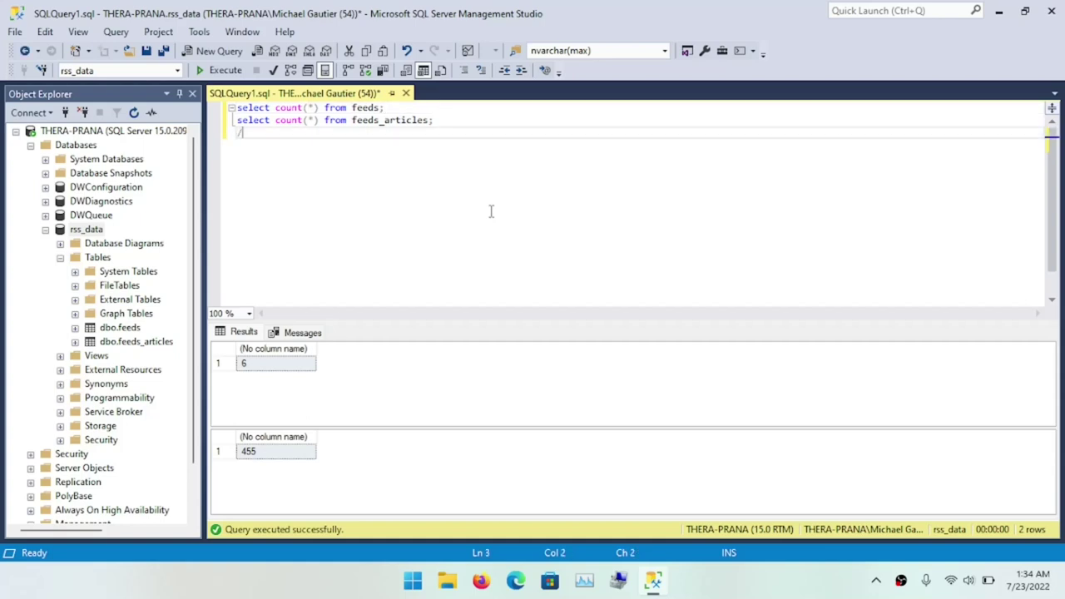
text(*)
key(Return)
key(Return)
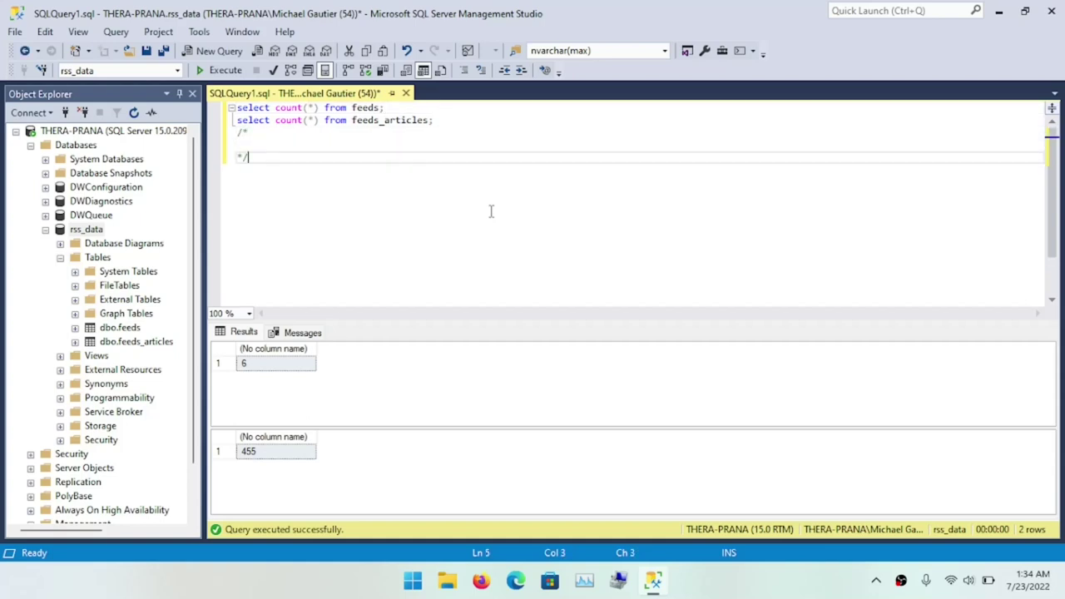
key(Up)
text(select count(*) from feeds; select count(*) from feeds_articles;)
Change the first statement inside the comment to "delete from feeds;".
key(Up)
key(Up)
key(Down)
key(Home)
key(ctrl+shift+Right)
key(ctrl+shift+Right)
key(ctrl+shift+Right)
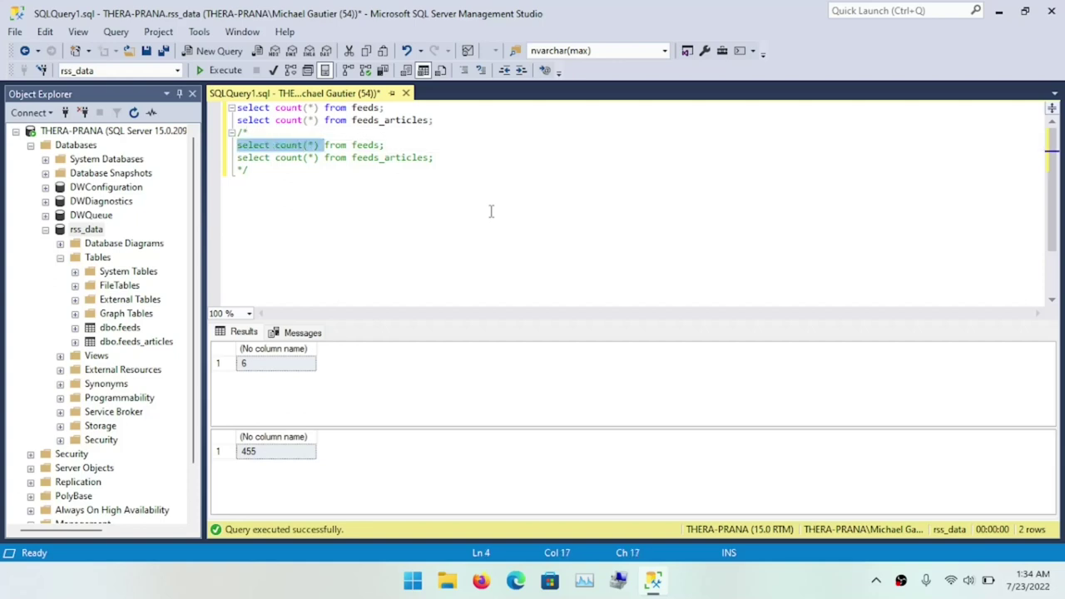
text(delete)
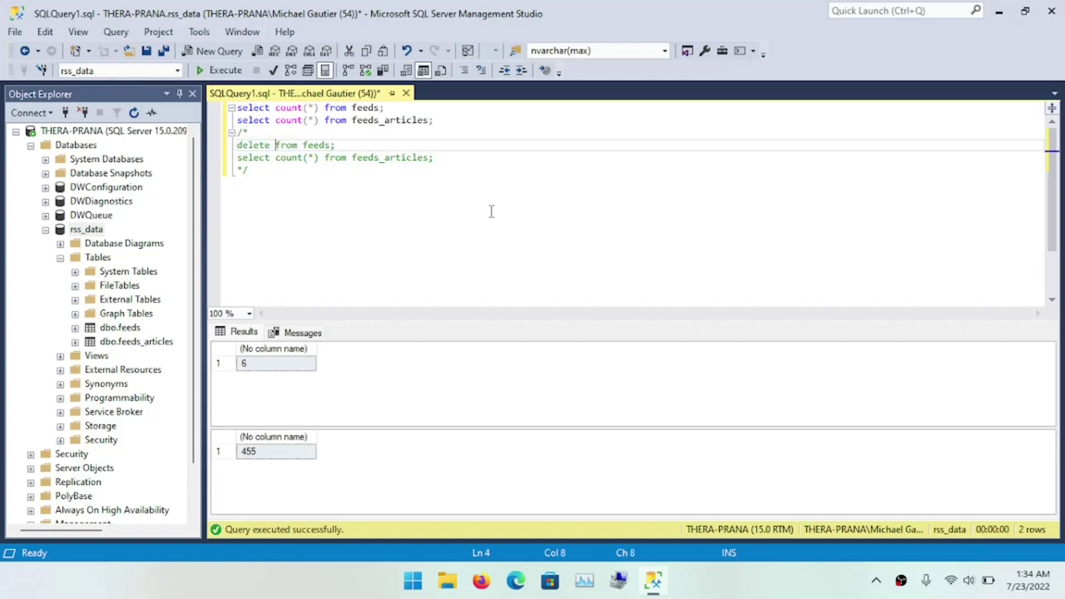
Change the second statement inside the comment to "delete from feeds_articles;".
key(Down)
key(Home)
key(ctrl+shift+Right)
key(ctrl+shift+Right)
key(ctrl+shift+Right)
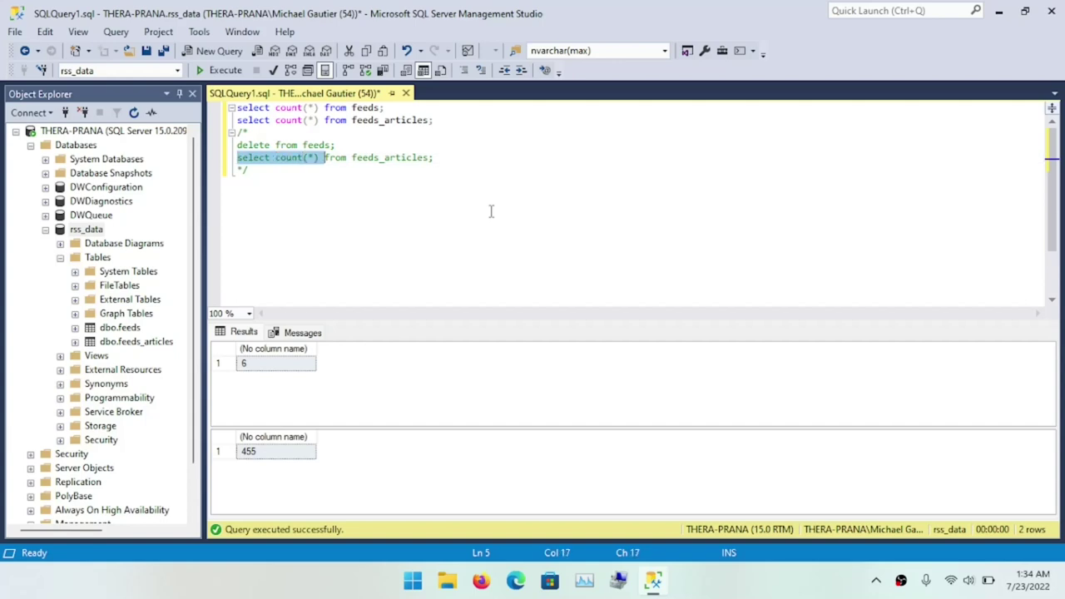
text(delete)
Execute only the two commented delete statements, and rerun the full script to recount both tables.
key(Up)
key(Home)
key(shift+Down)
key(shift+Down)
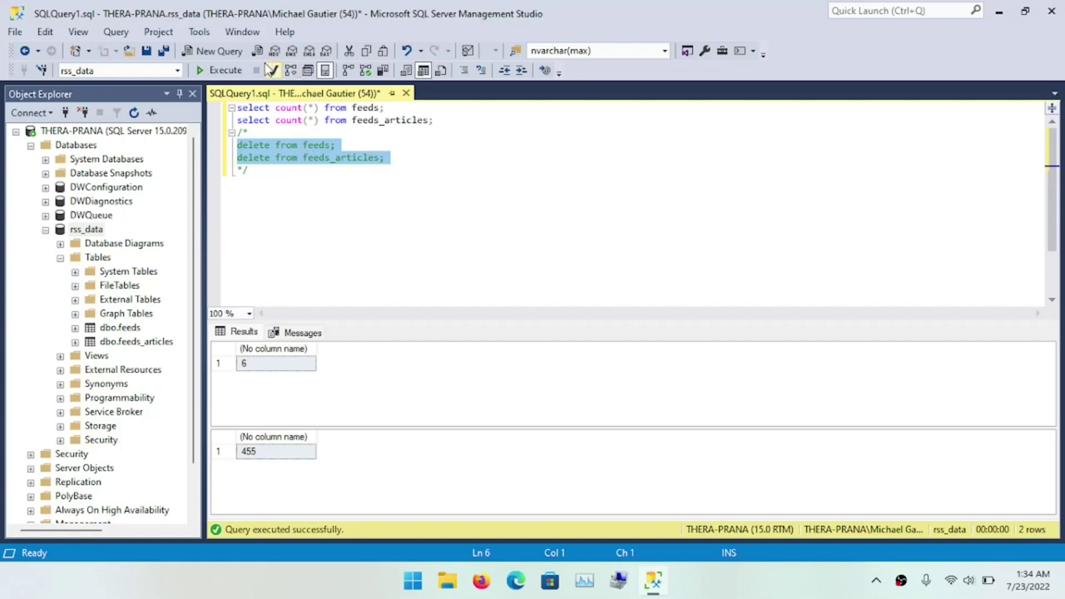
click(229, 71)
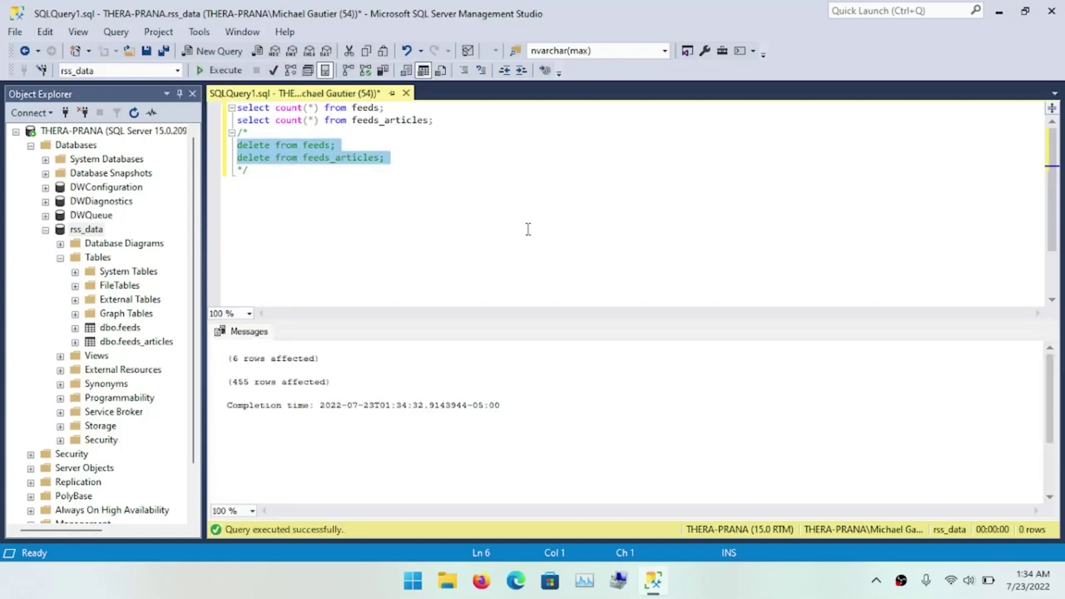
click(514, 201)
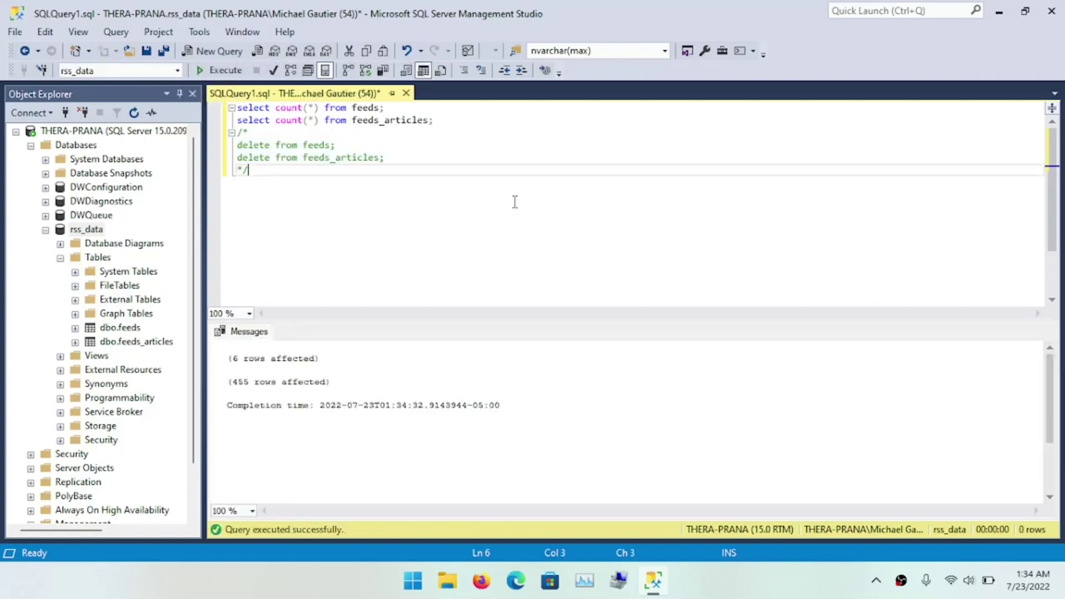
click(225, 71)
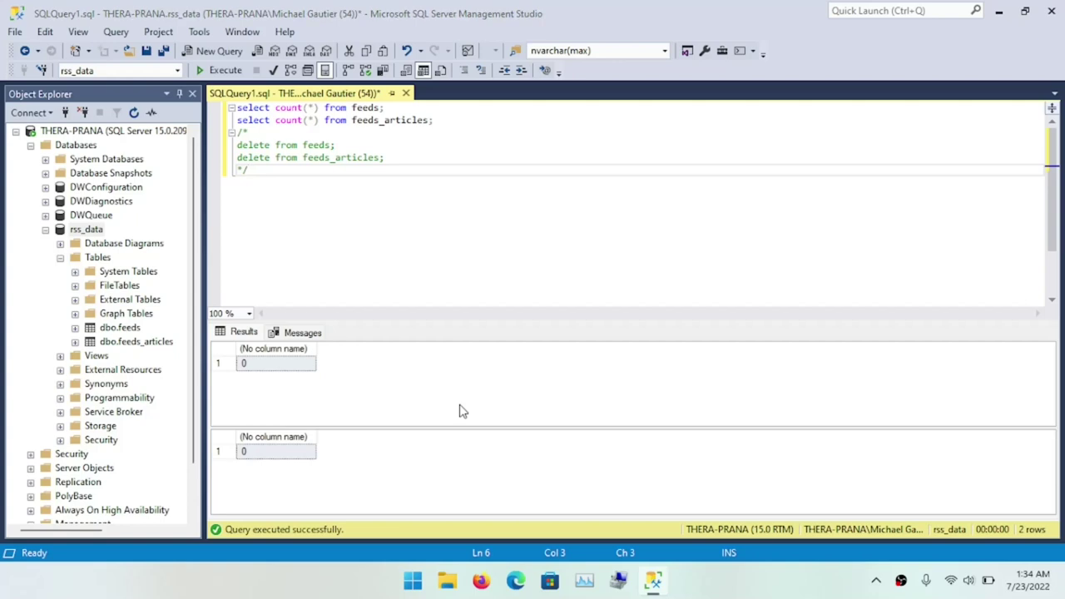
Open File Explorer at C:\source\gautier_rss_reader_ms_wpf\gautier.app.rss.reader\gautier.app.rss.sqlitetosqlserver\bin\Debug.
key(super+e)
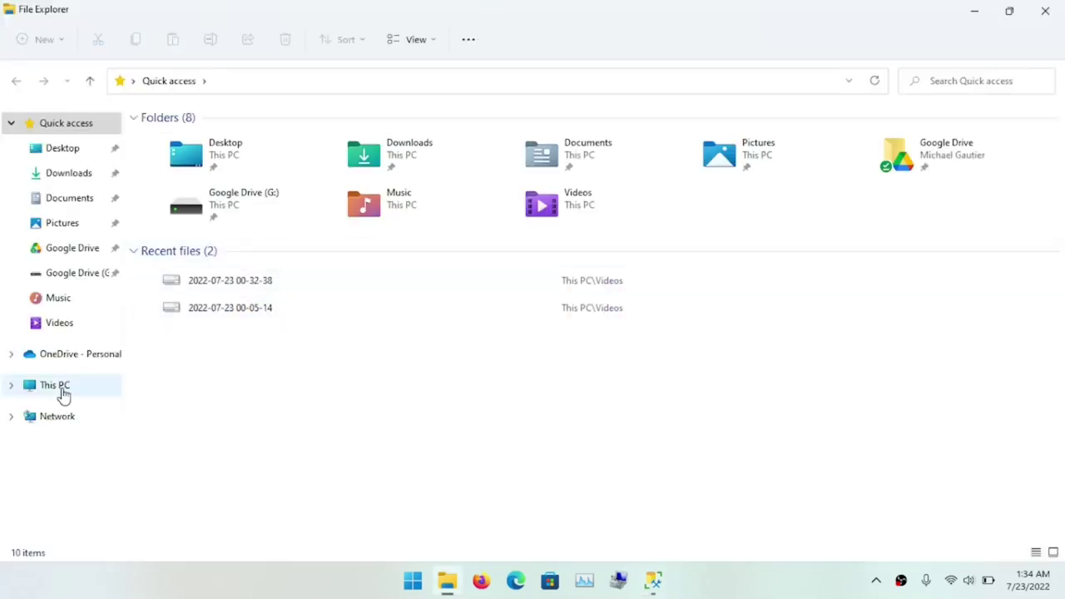
click(60, 389)
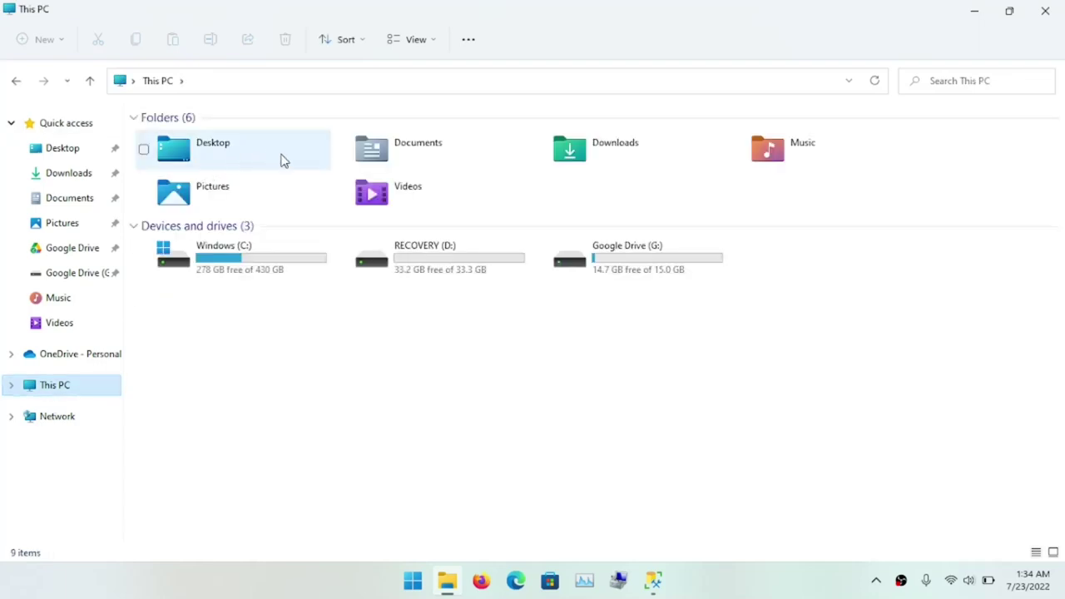
double_click(241, 277)
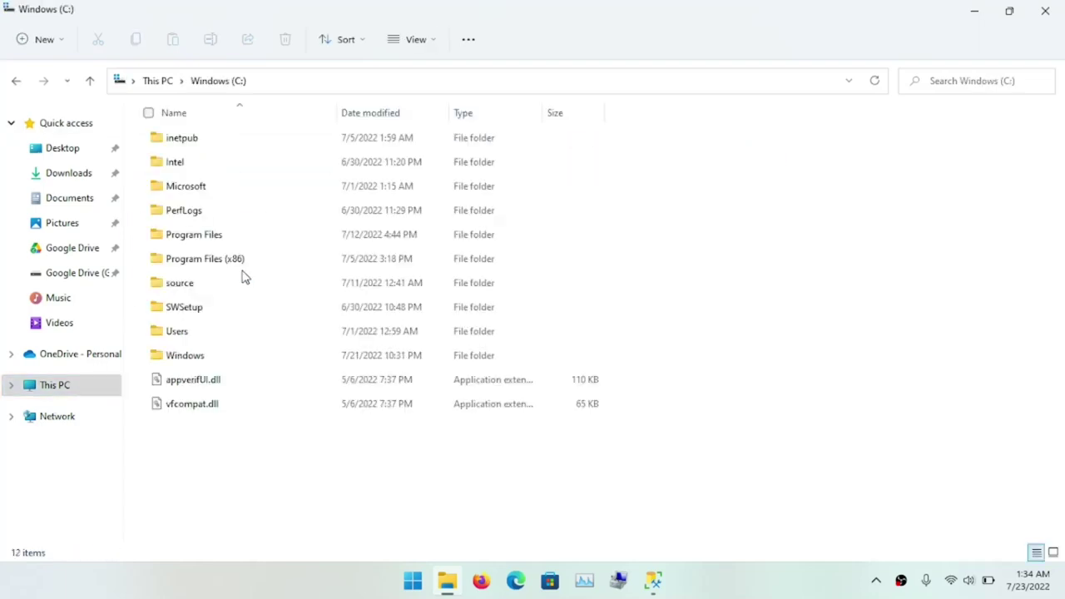
double_click(184, 290)
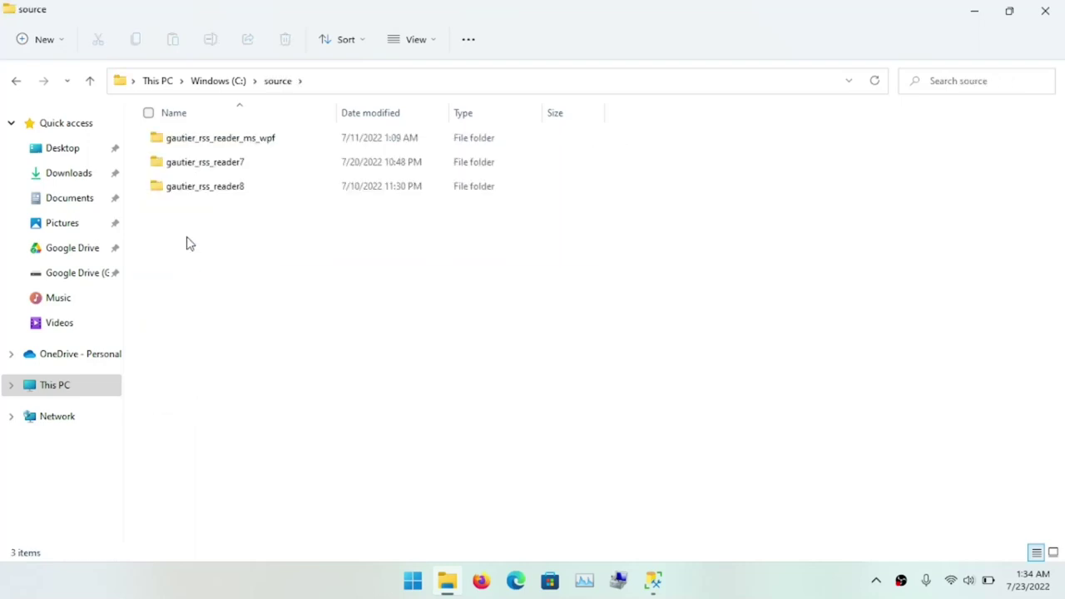
double_click(252, 146)
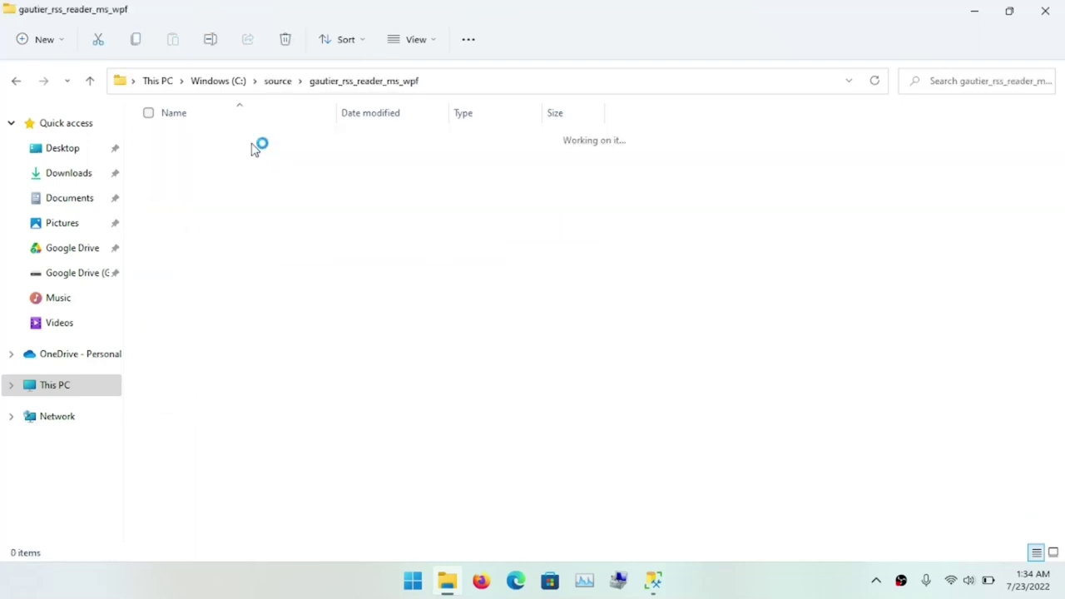
click(254, 148)
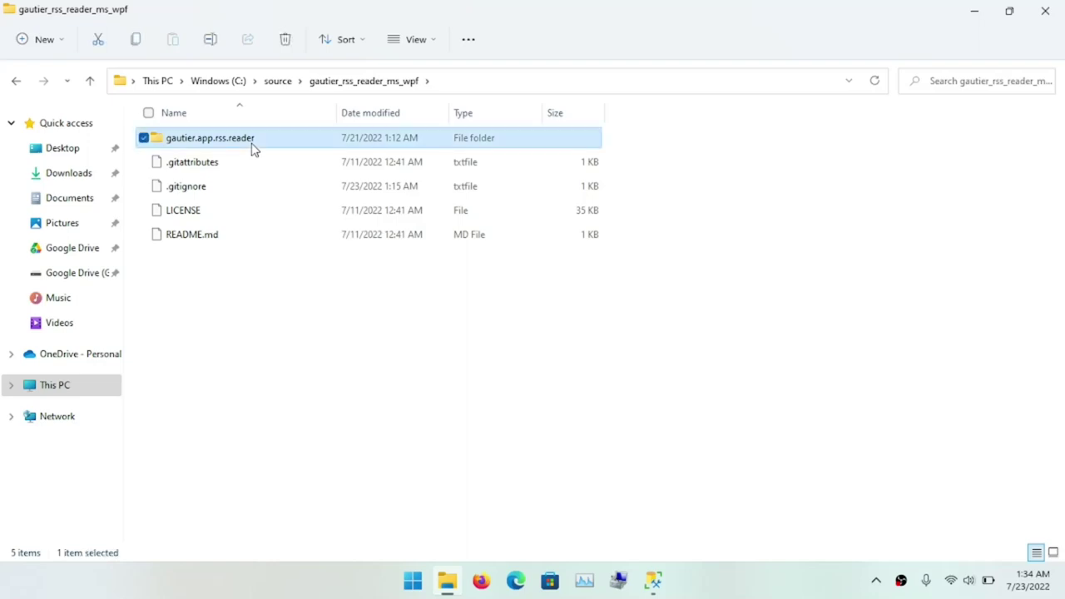
click(254, 143)
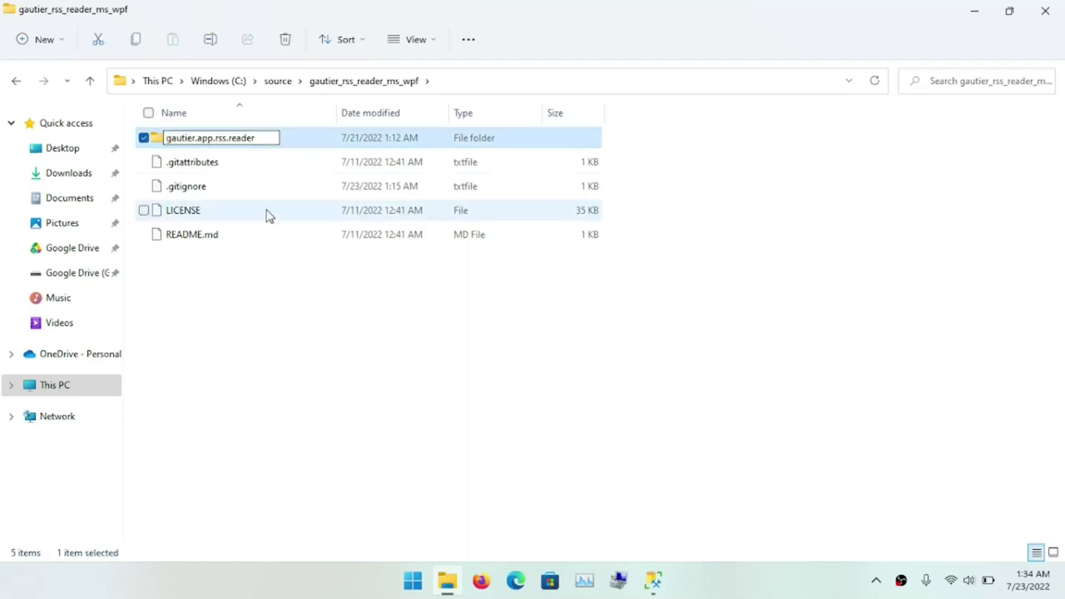
click(275, 273)
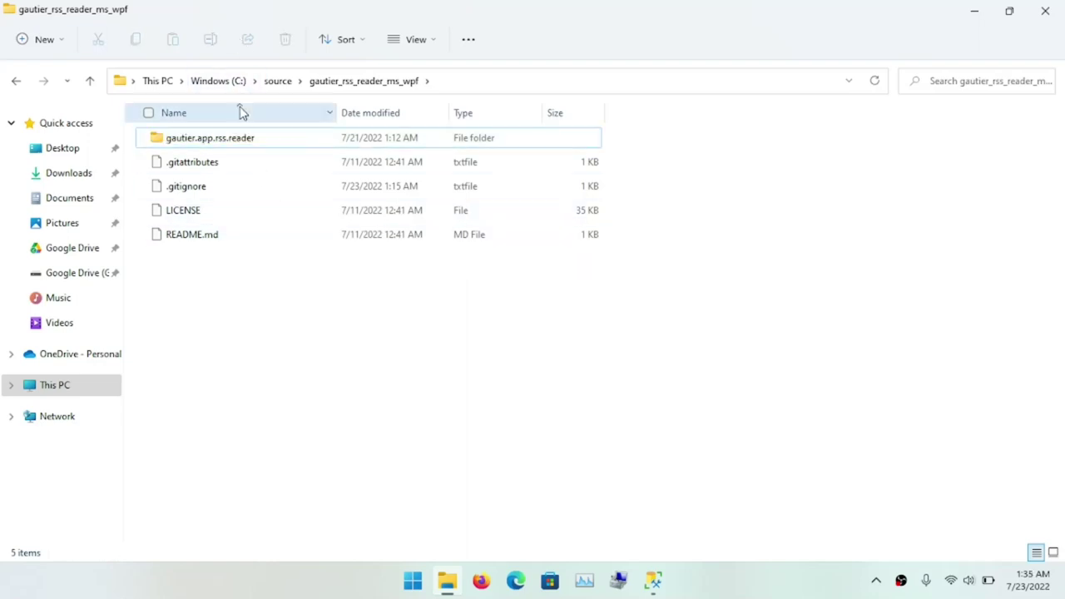
double_click(231, 139)
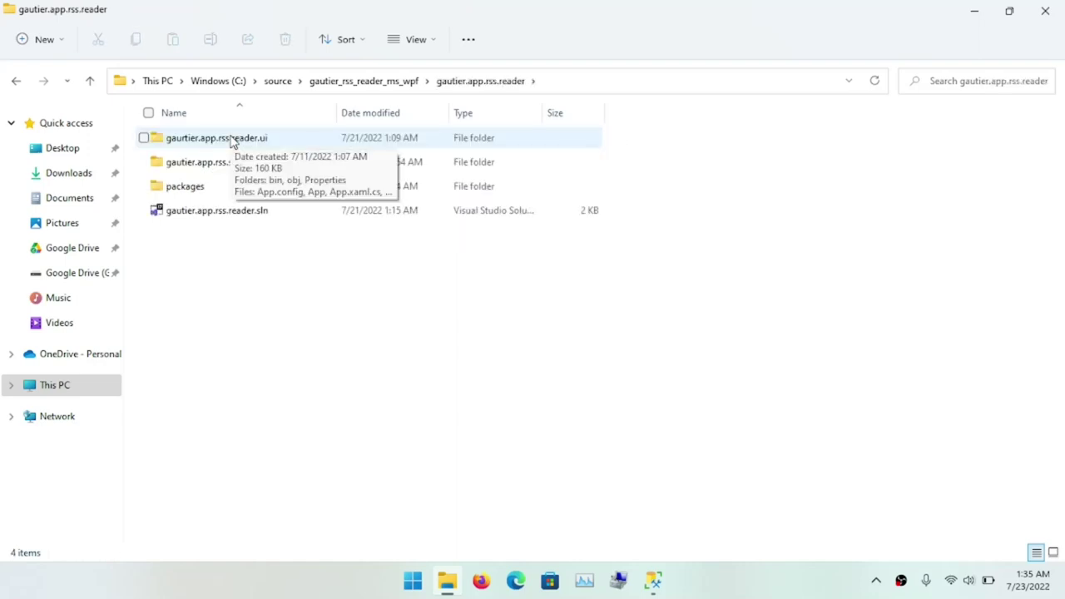
double_click(221, 163)
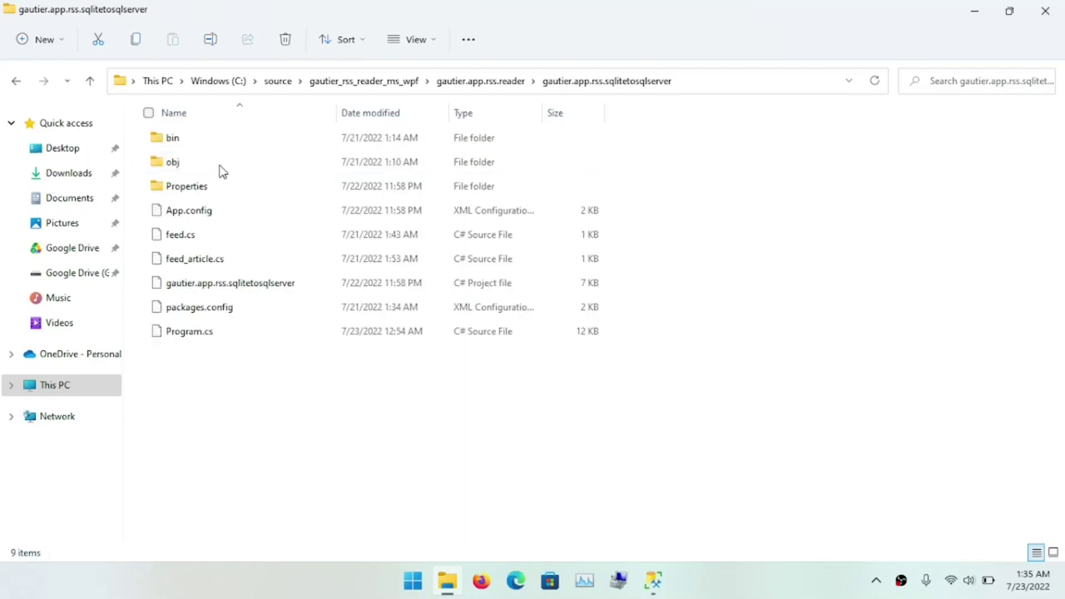
double_click(183, 146)
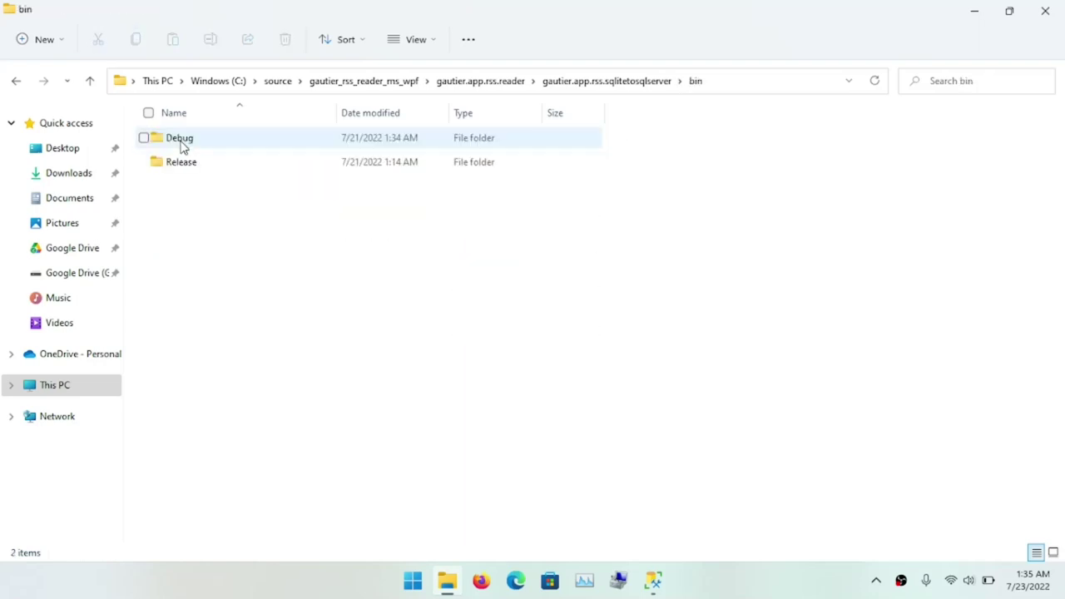
double_click(183, 147)
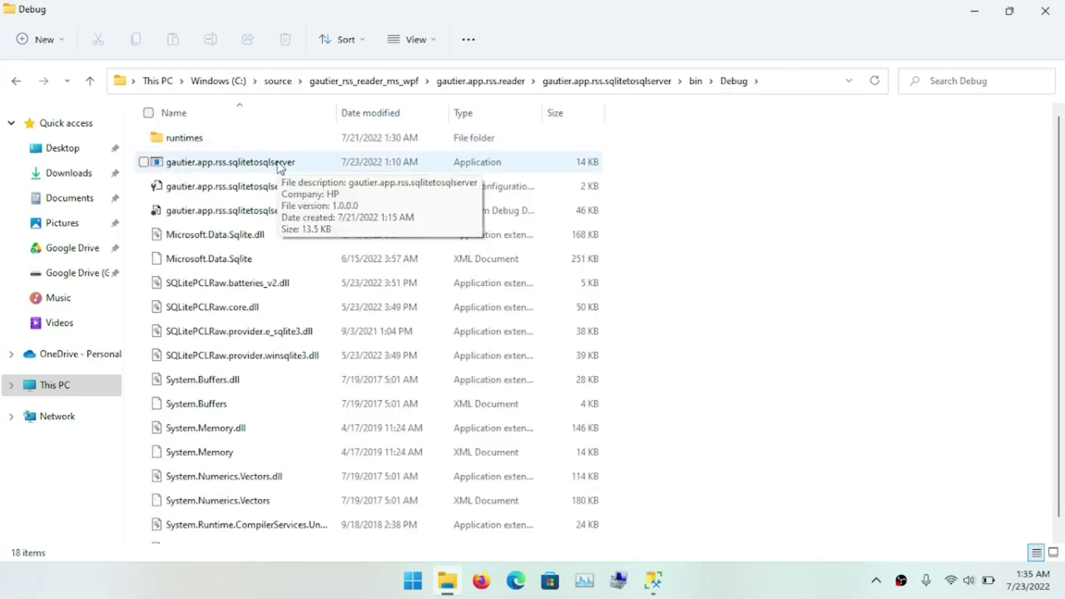
Open a maximized terminal in the Debug folder and run .\gautier.app.rss.sqlitetosqlserver.exe.
right_click(779, 287)
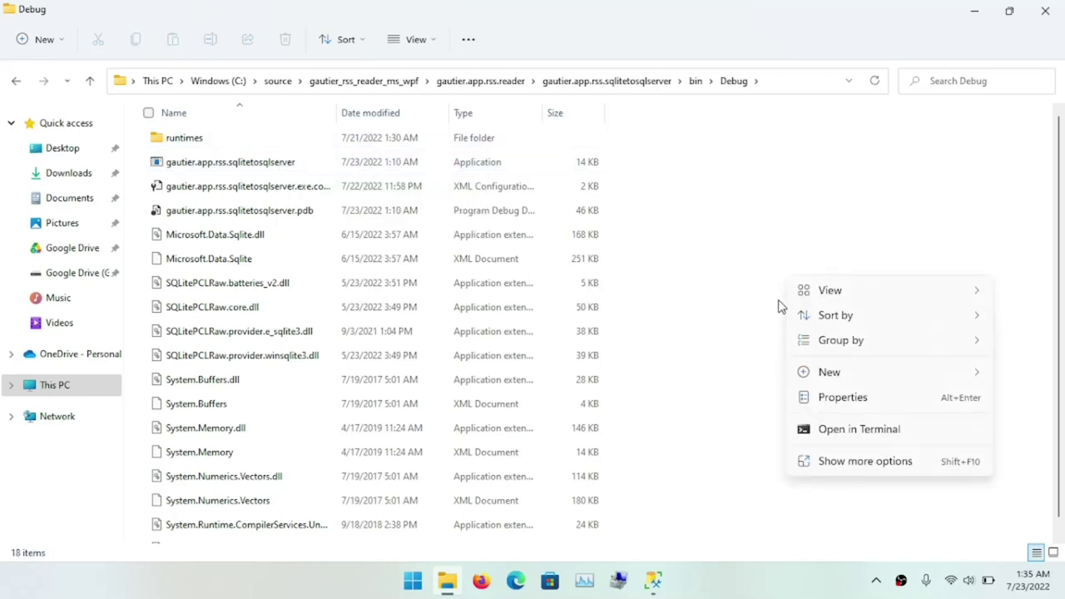
click(844, 434)
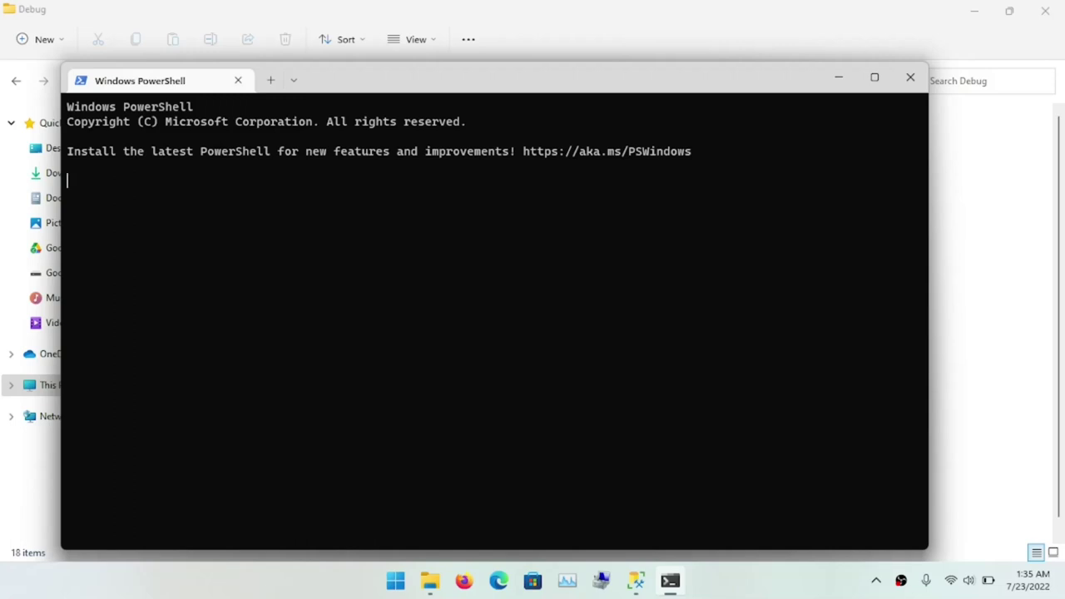
text(gau)
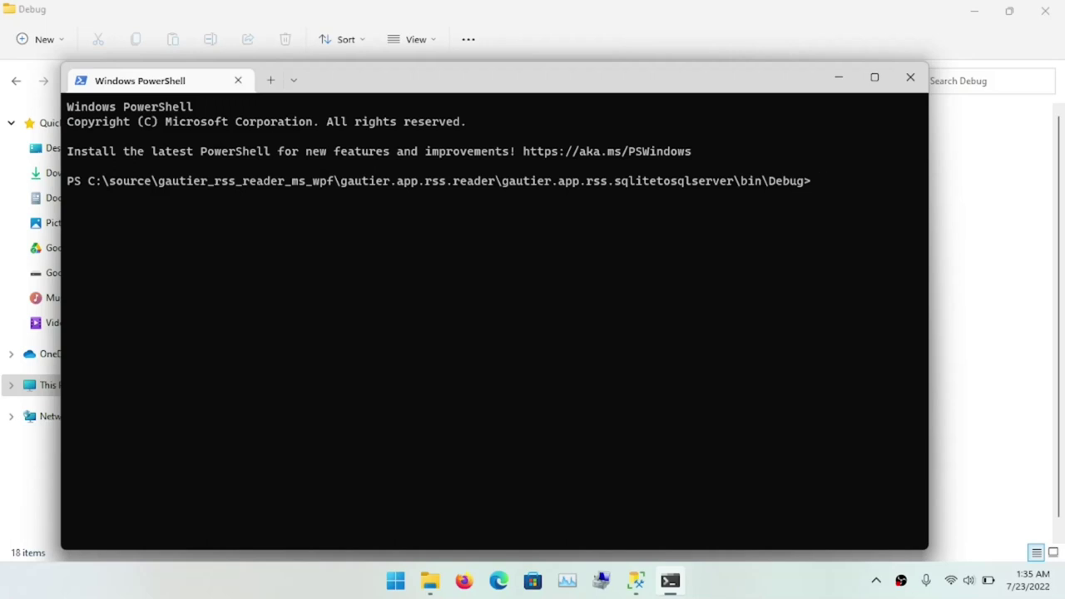
text(au)
key(Tab)
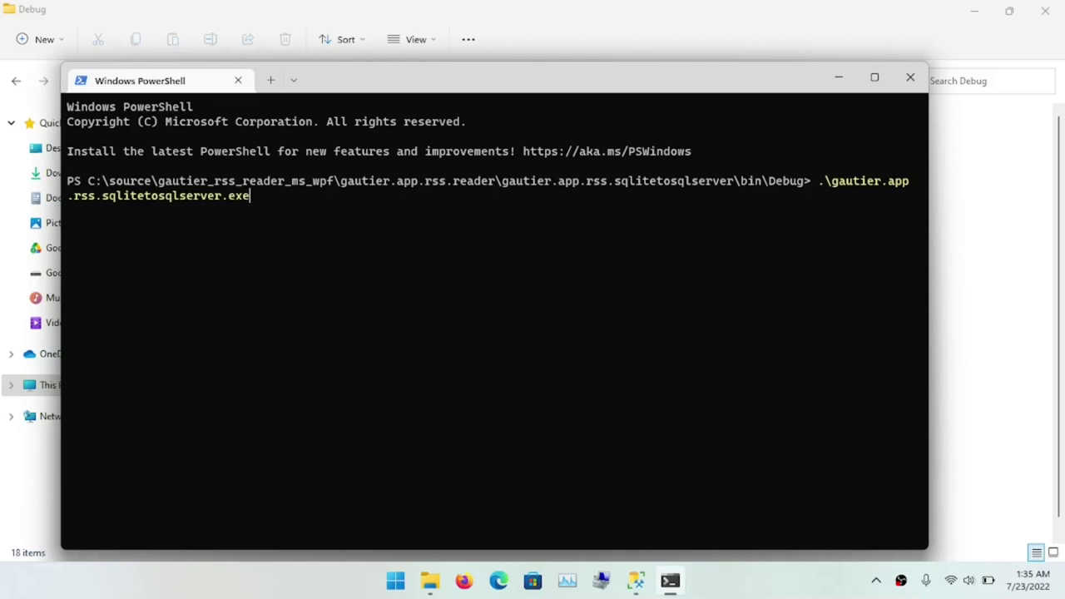
key(super+Up)
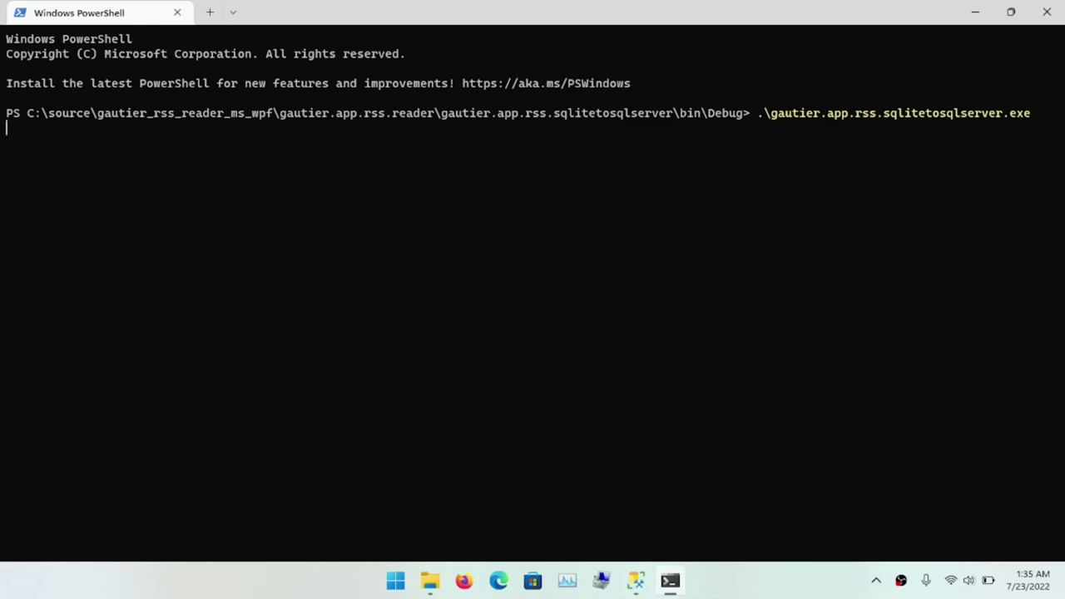
key(Return)
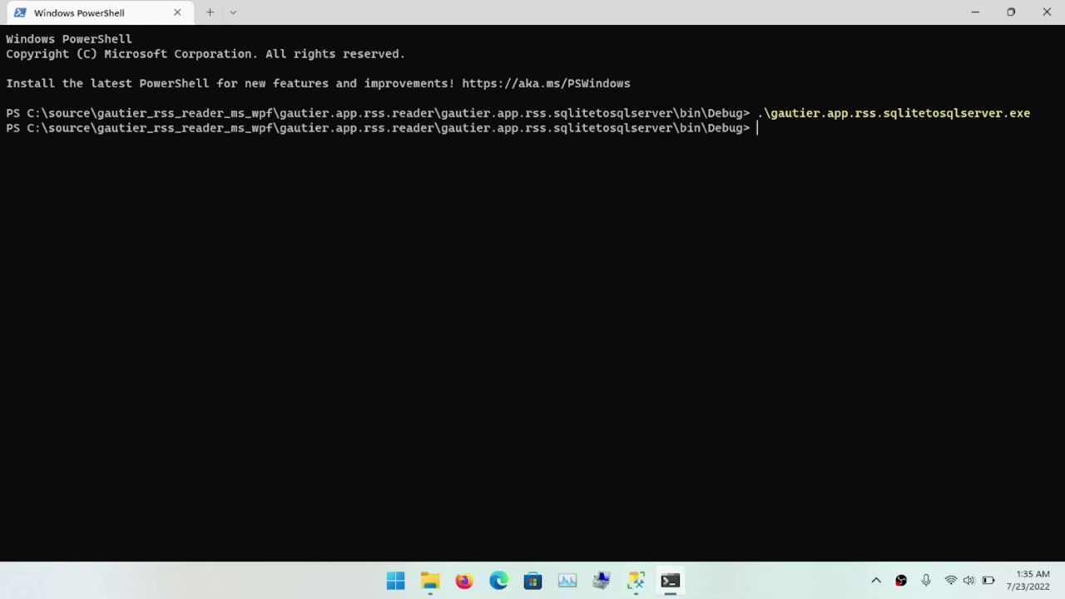
Switch back to SQL Server Management Studio and rerun the count queries on feeds and feeds_articles.
key(alt+Tab)
key(alt+Tab)
key(alt+Tab)
key(alt+Tab)
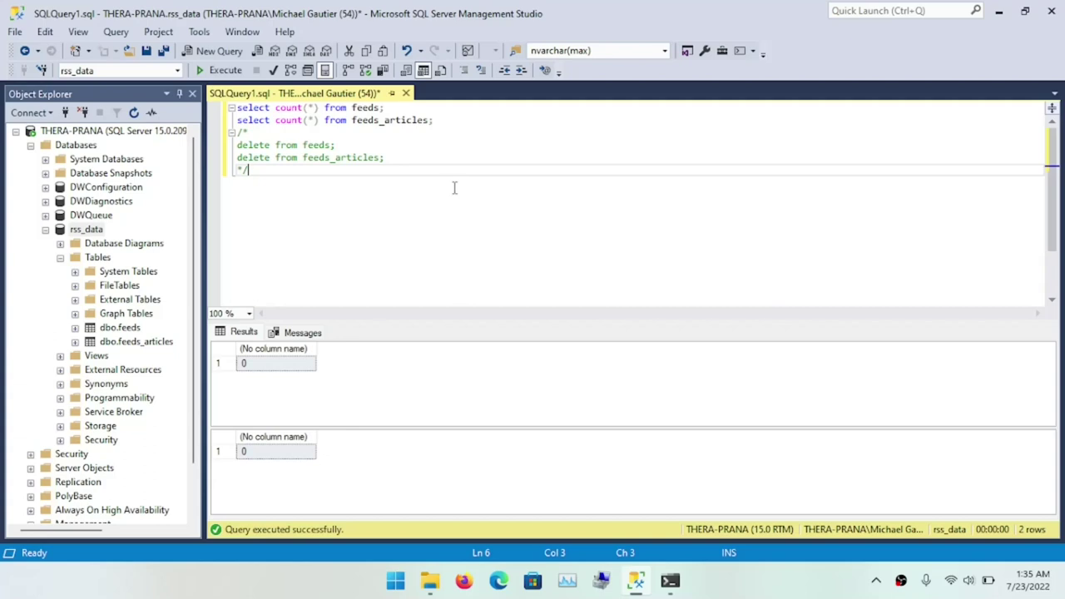
click(204, 71)
In a new query, write and execute "select * from feeds;" and "select * from feeds_articles;".
key(ctrl+n)
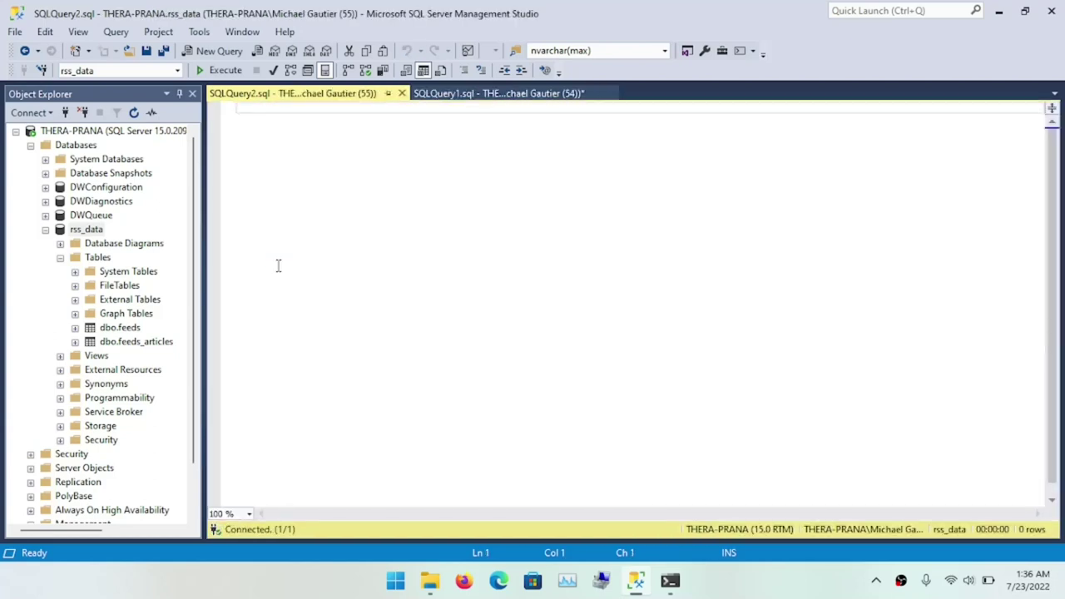
text(select)
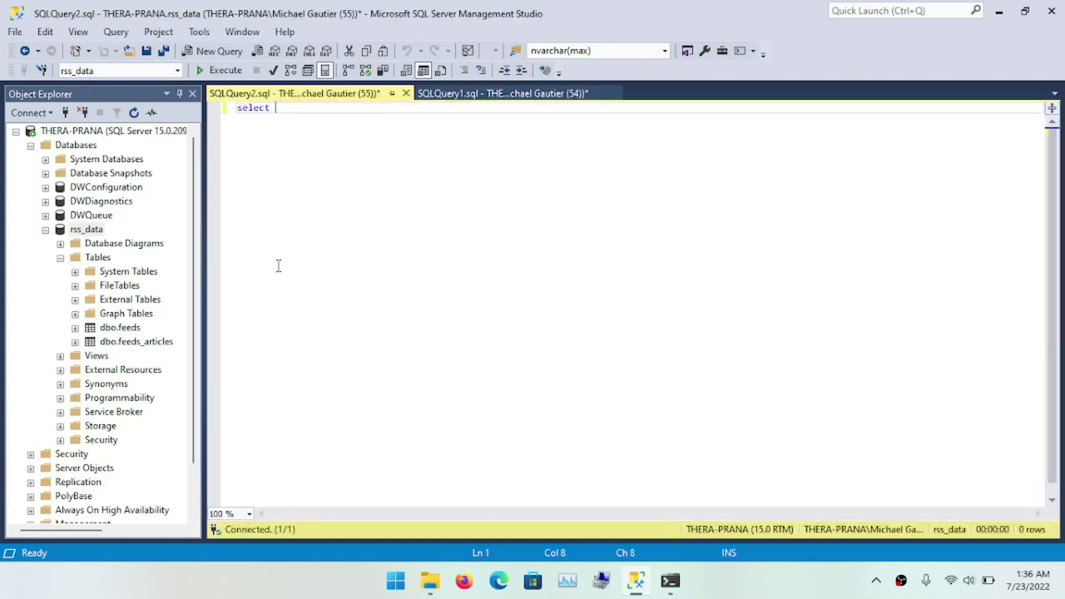
text( * from feeds)
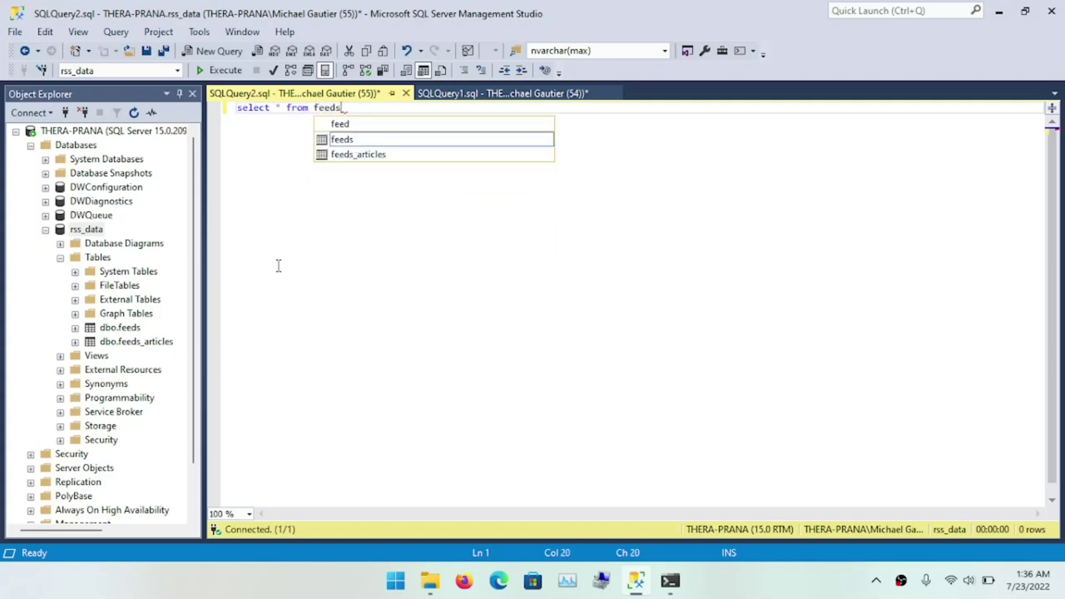
text(; select * from feed)
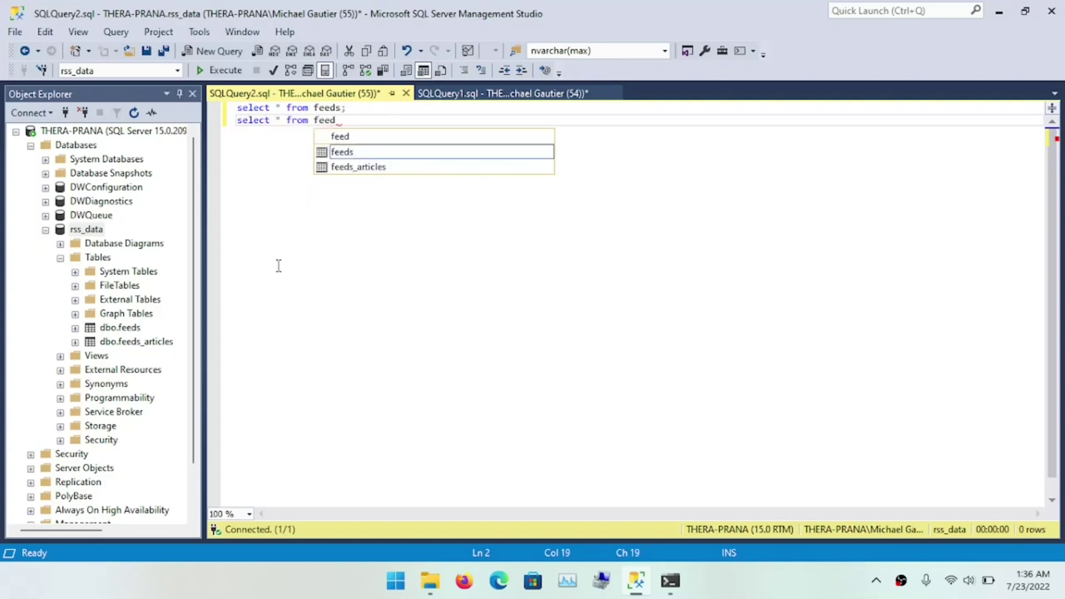
text(s_articles;)
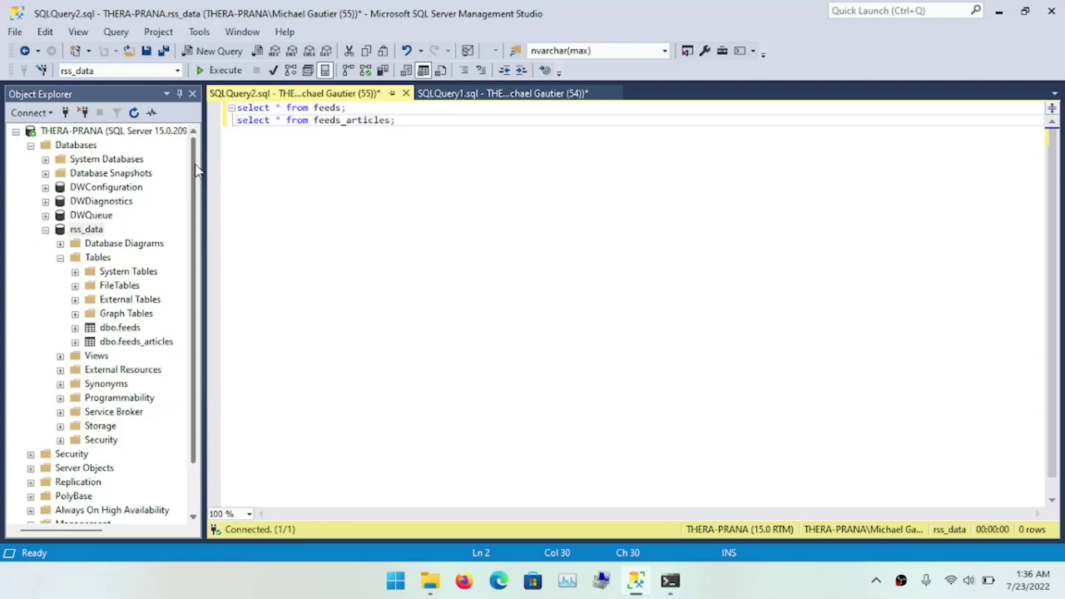
click(225, 70)
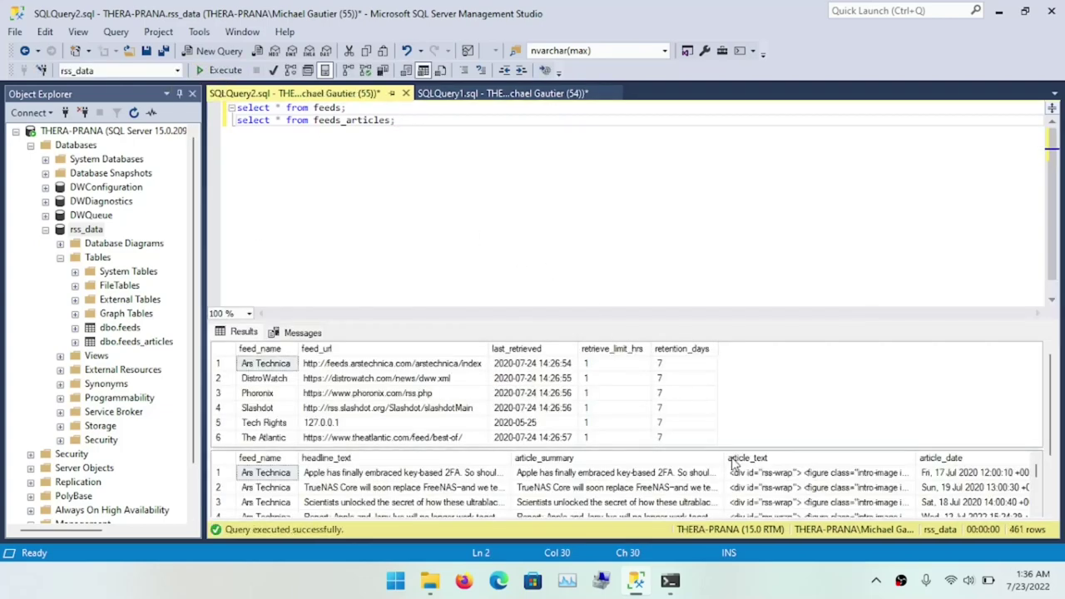
Look through the returned feeds and feeds_articles rows, checking the feed names, headlines, summaries, article text and dates.
scroll(732, 463, down, 8)
scroll(732, 463, down, 8)
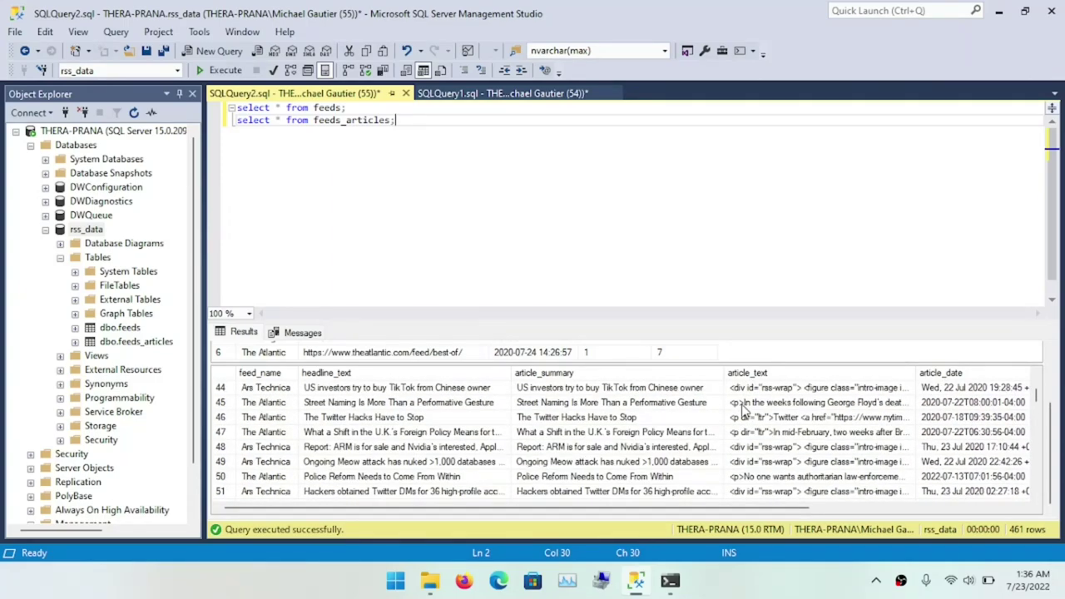
scroll(769, 353, up, 3)
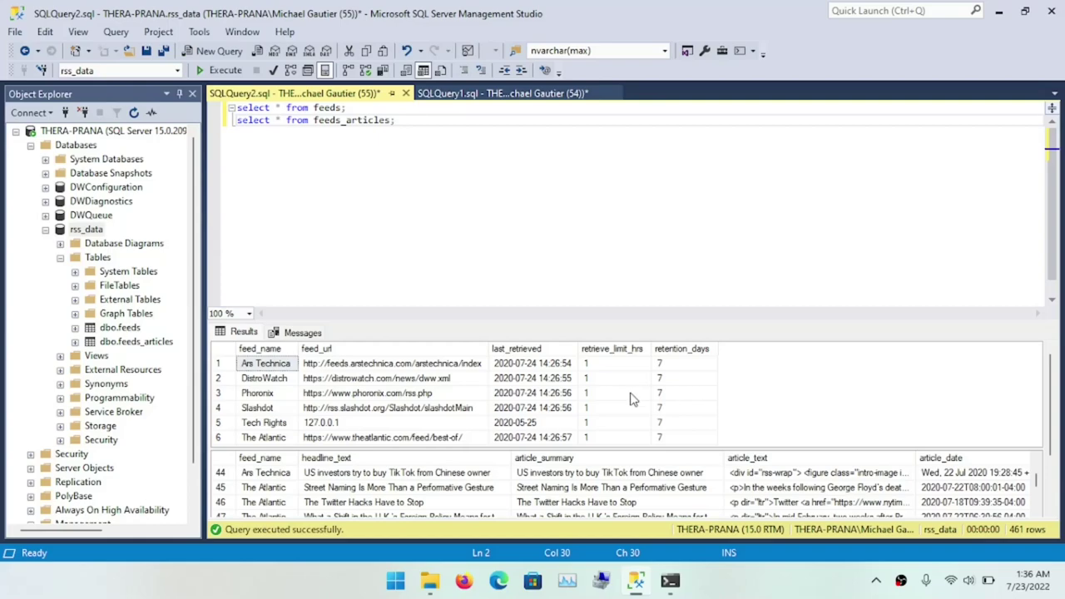
scroll(635, 397, down, 8)
scroll(632, 399, up, 3)
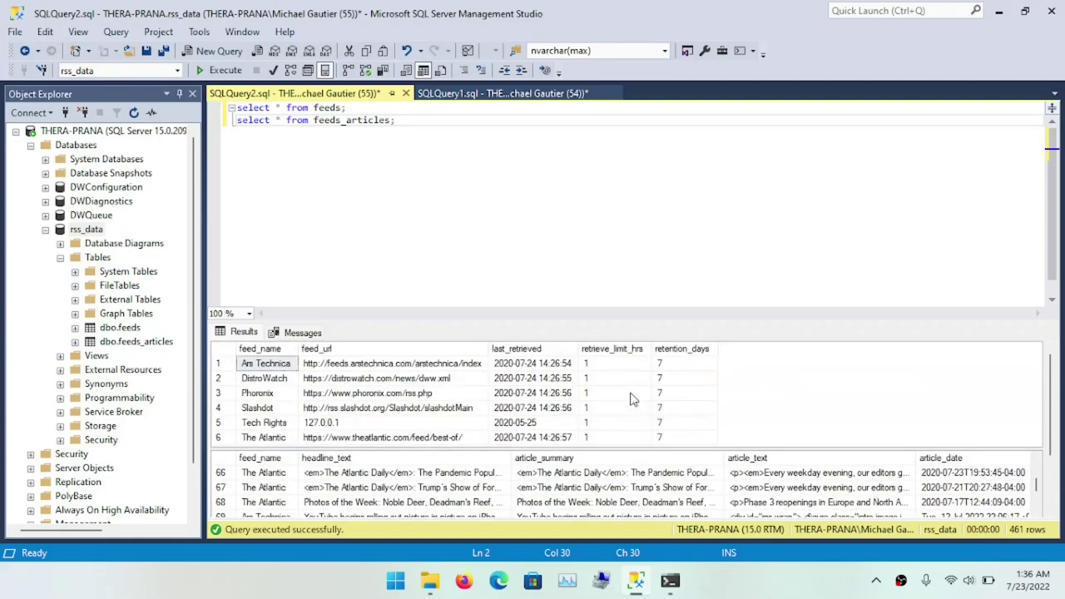
scroll(613, 479, down, 10)
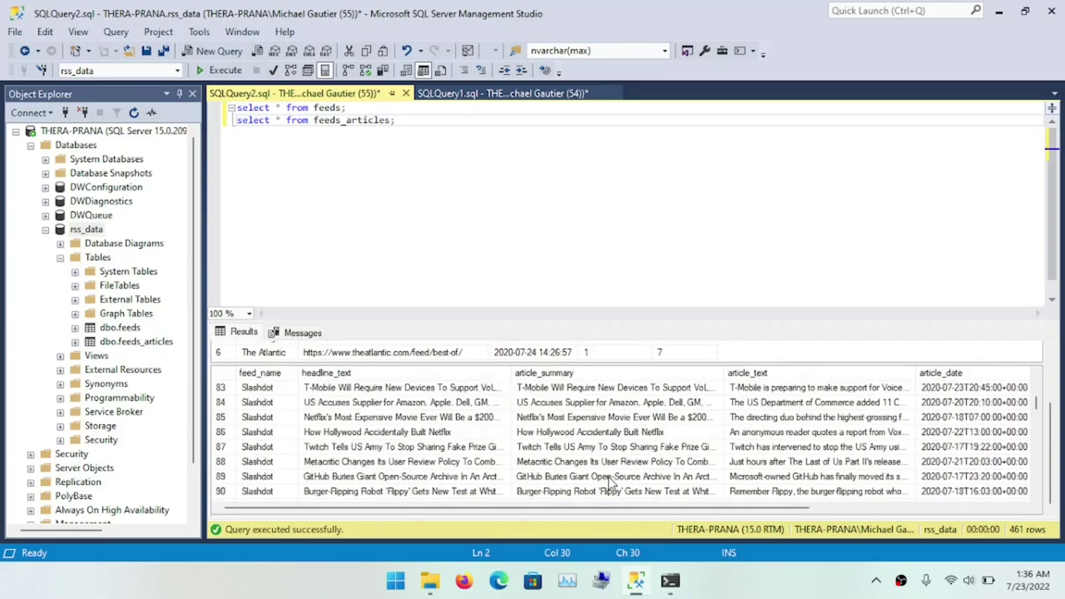
scroll(612, 482, down, 20)
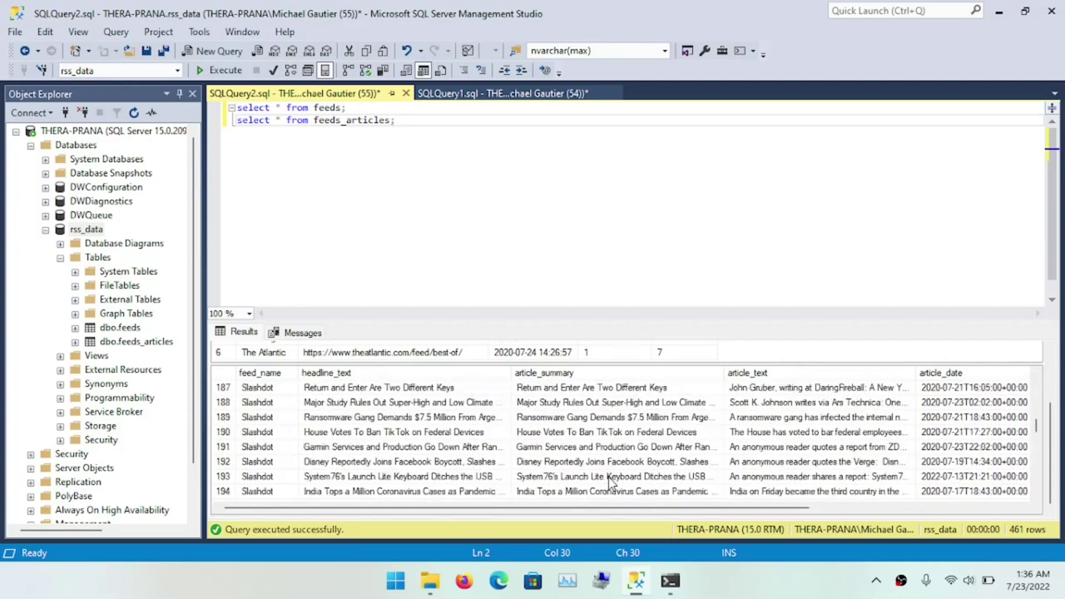